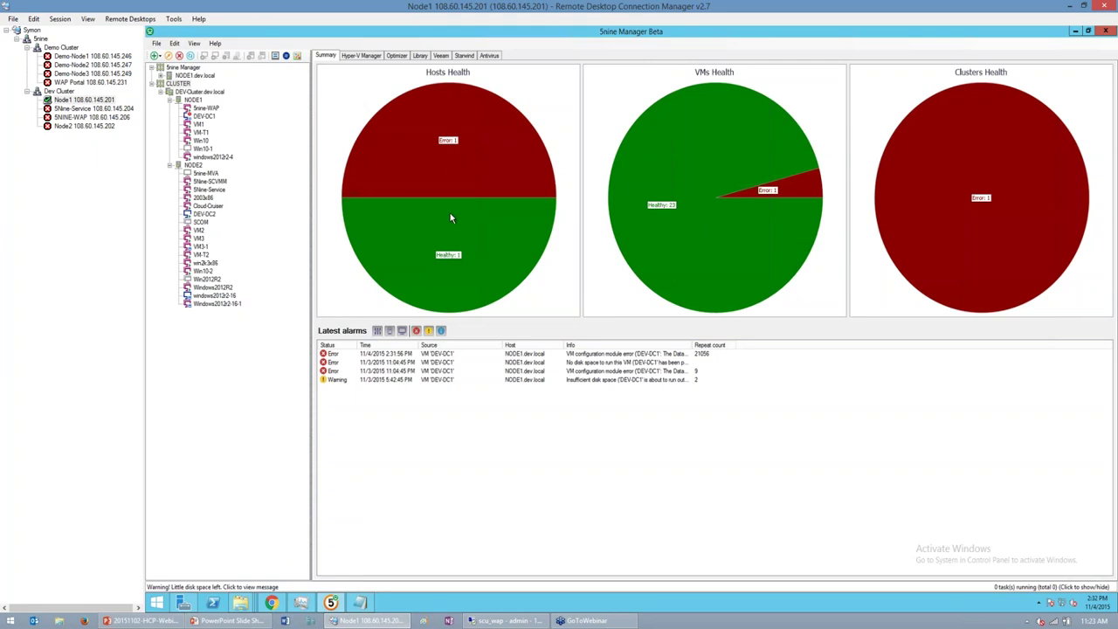
Step: Review the Veeam backup overview and the StarWind storage performance dashboard
{"action": "left_click", "coordinate": [441, 56]}
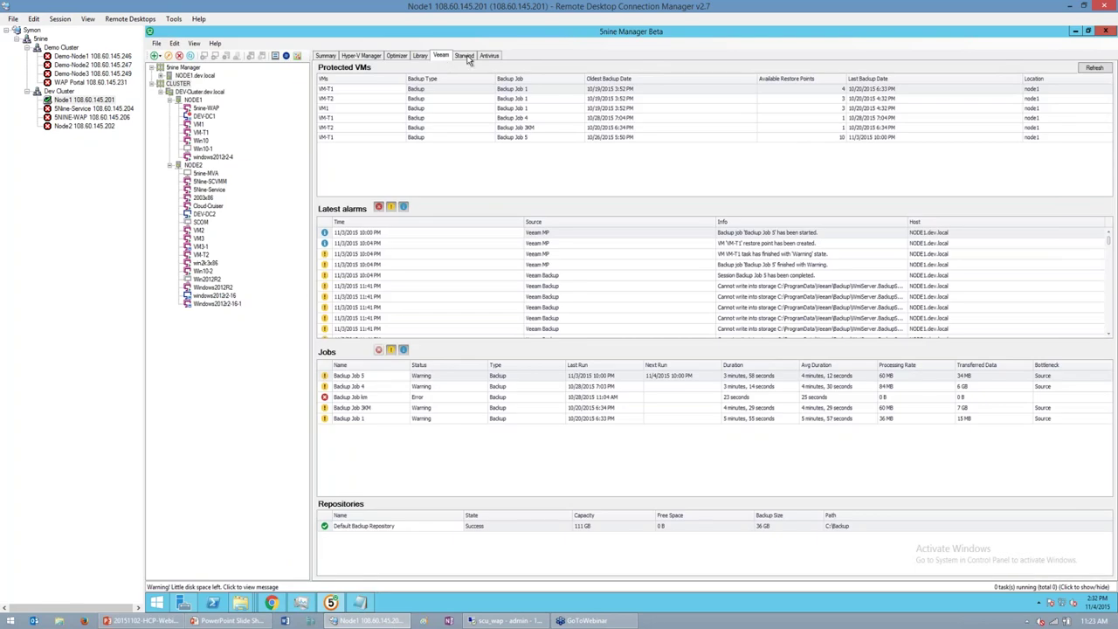
{"action": "left_click", "coordinate": [465, 56]}
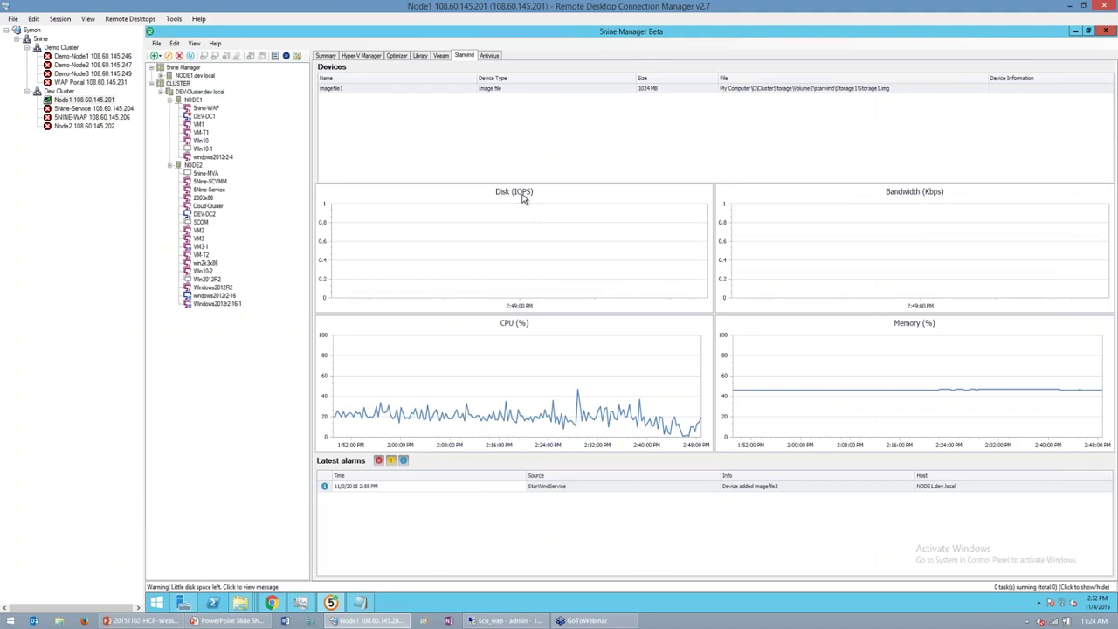
{"action": "mouse_move", "coordinate": [916, 344]}
Step: Open the StarWind Management Console and inspect the details of target1 and its imagefile1 device on NODE1
{"action": "left_click", "coordinate": [285, 56]}
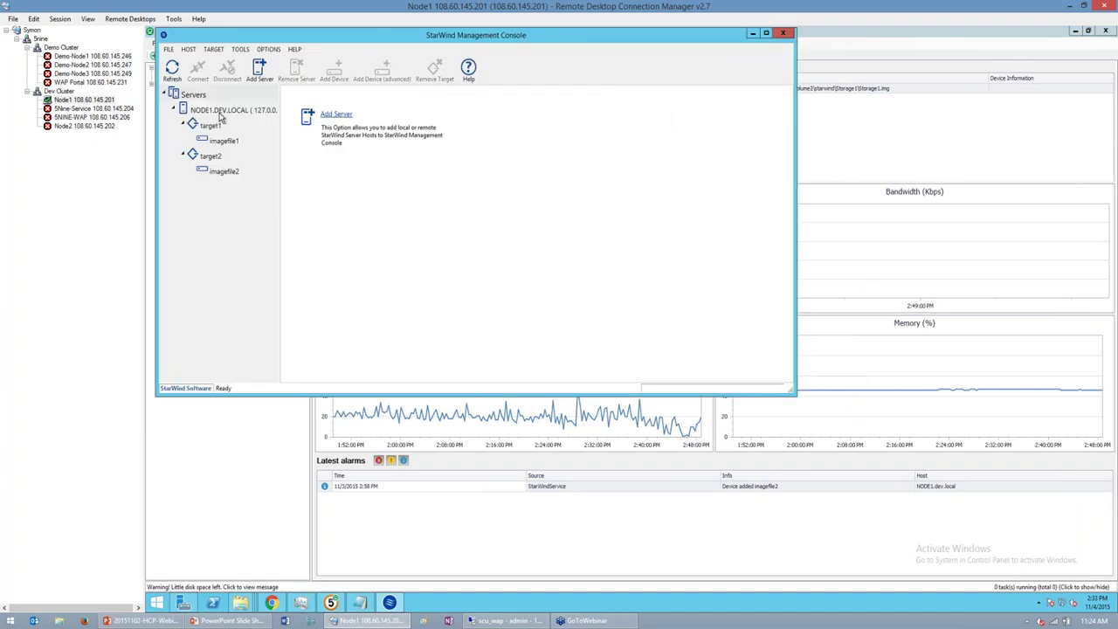
{"action": "left_click", "coordinate": [220, 113]}
{"action": "left_click", "coordinate": [228, 127]}
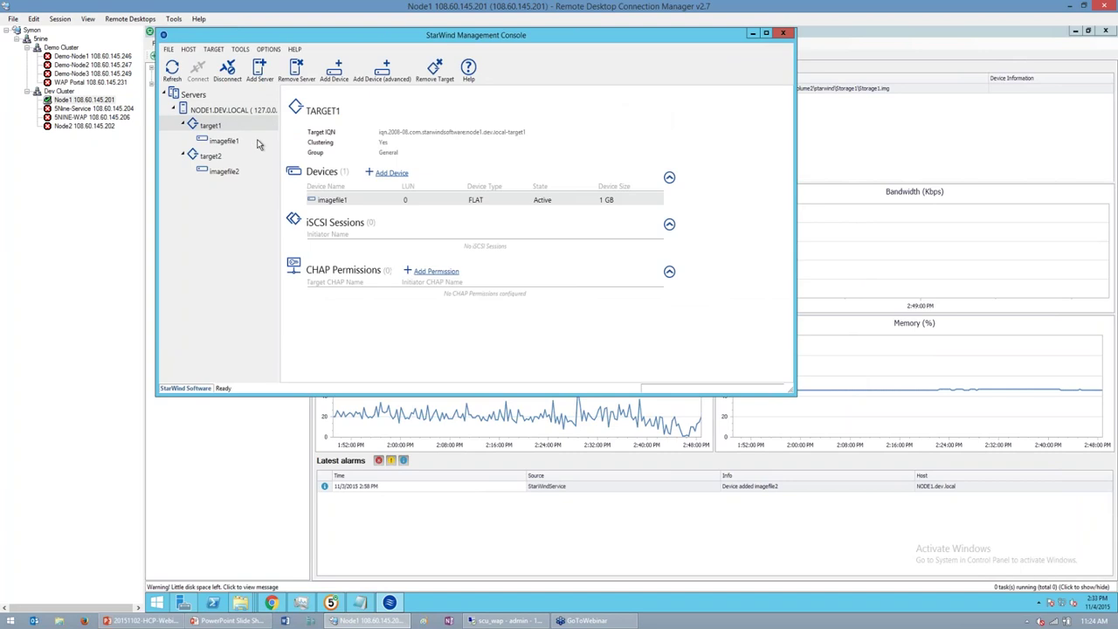
{"action": "left_click", "coordinate": [225, 141]}
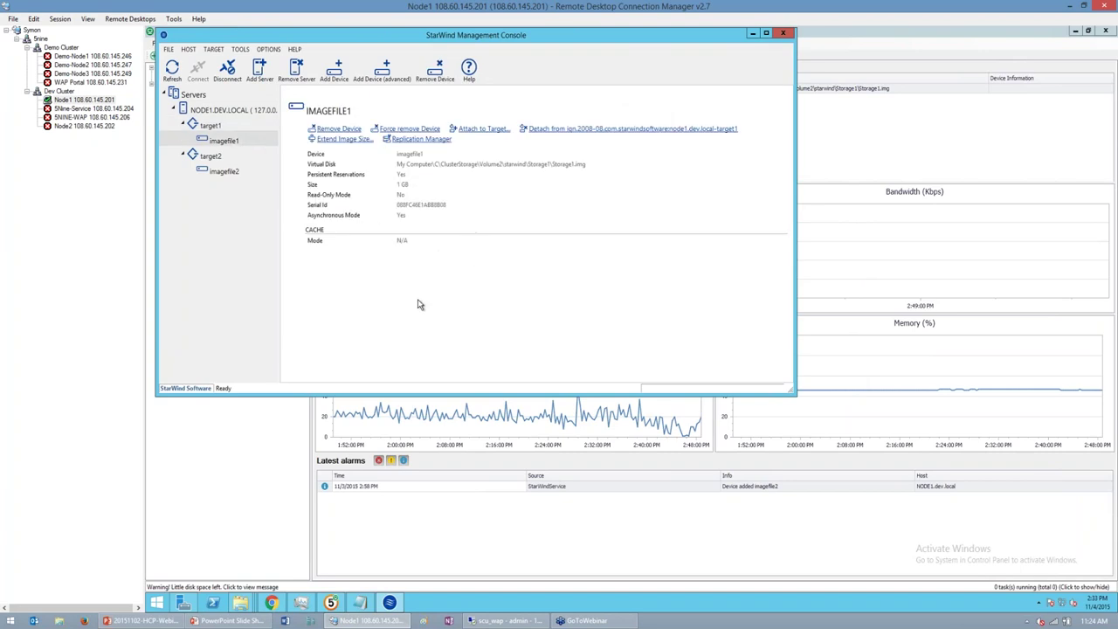
Step: Remove the imagefile2 device from target2 and check the removal alarm in 5nine Manager
{"action": "left_click", "coordinate": [229, 171]}
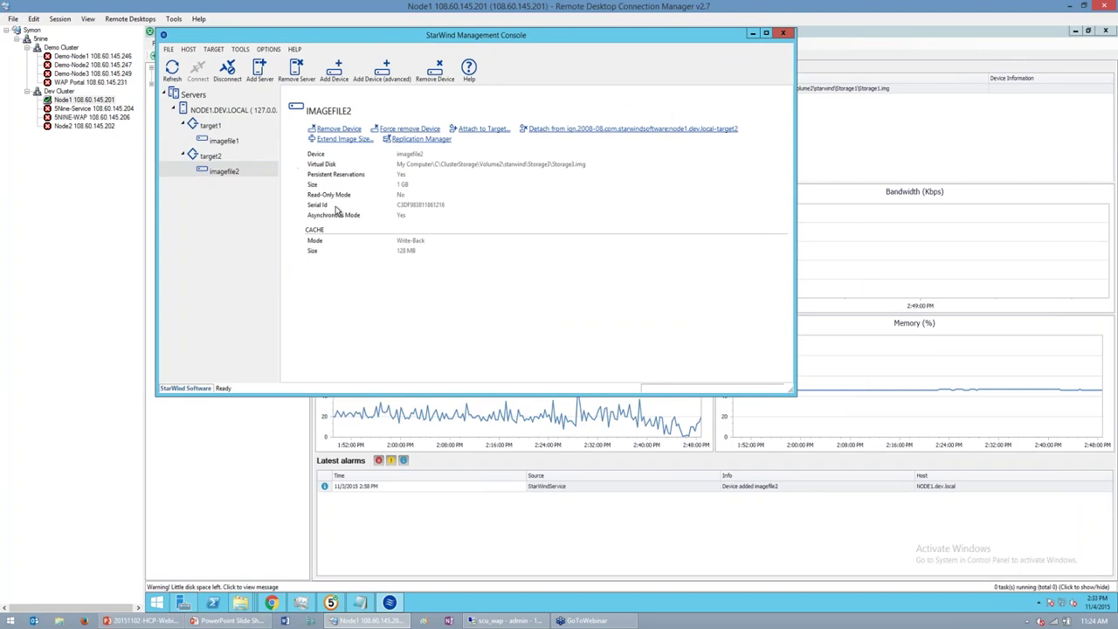
{"action": "left_click", "coordinate": [347, 131]}
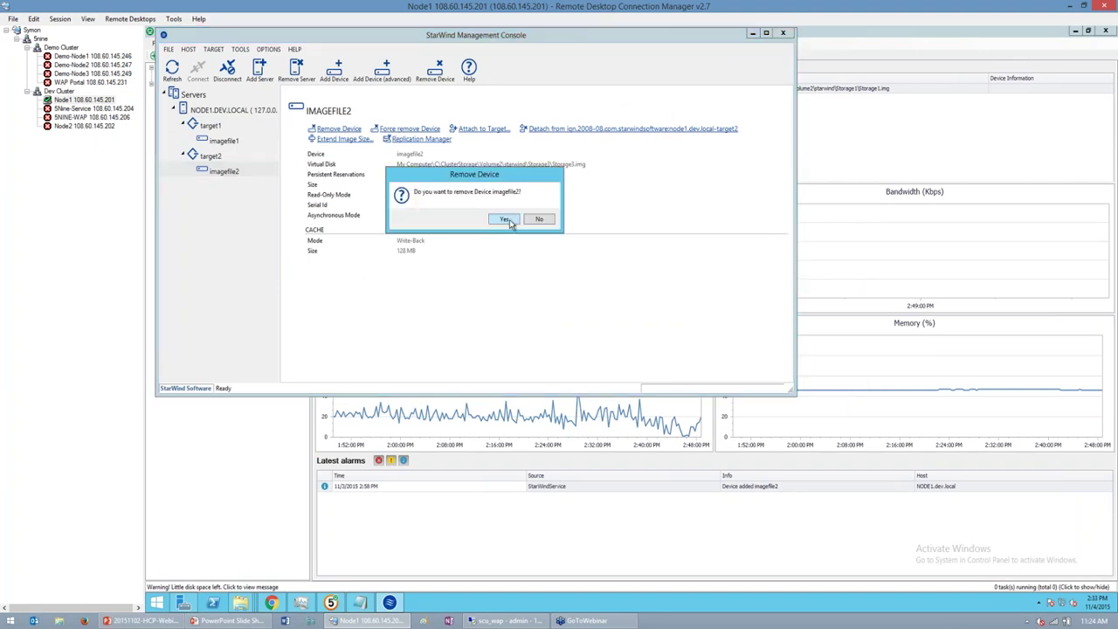
{"action": "left_click", "coordinate": [509, 219]}
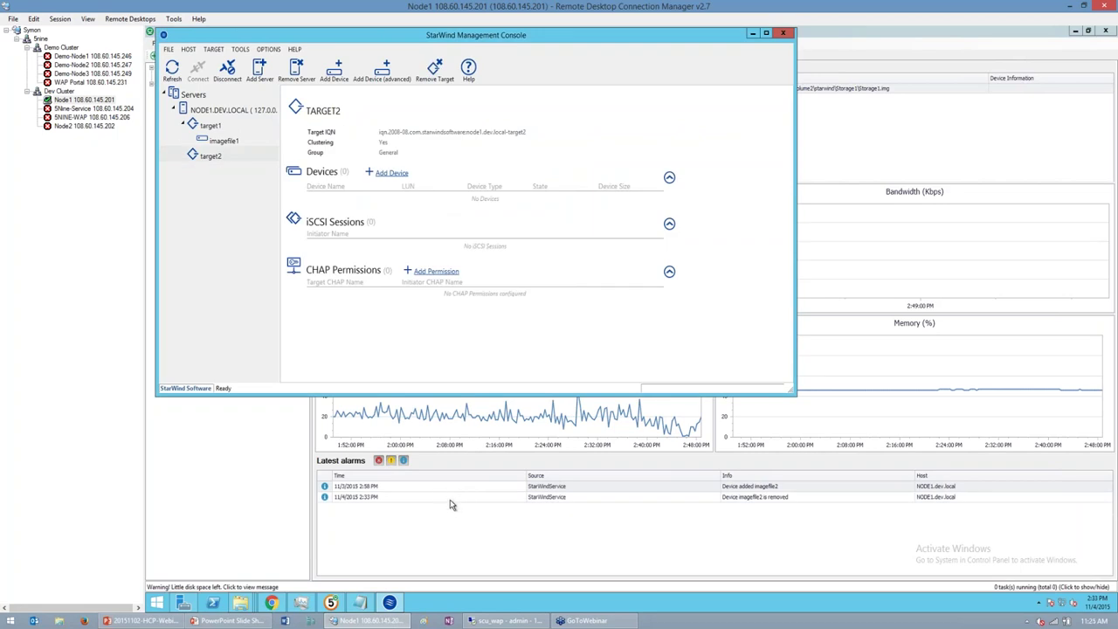
{"action": "left_click", "coordinate": [451, 499]}
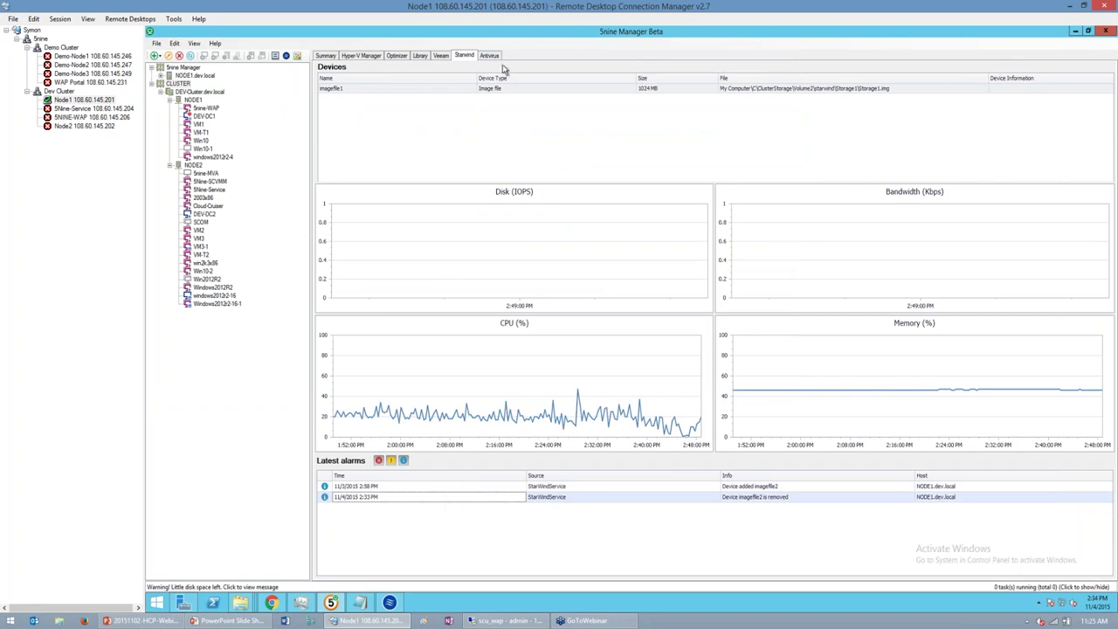
Step: Browse the latest Veeam alarms, including the backup job sessions and the storage write warnings
{"action": "left_click", "coordinate": [442, 56]}
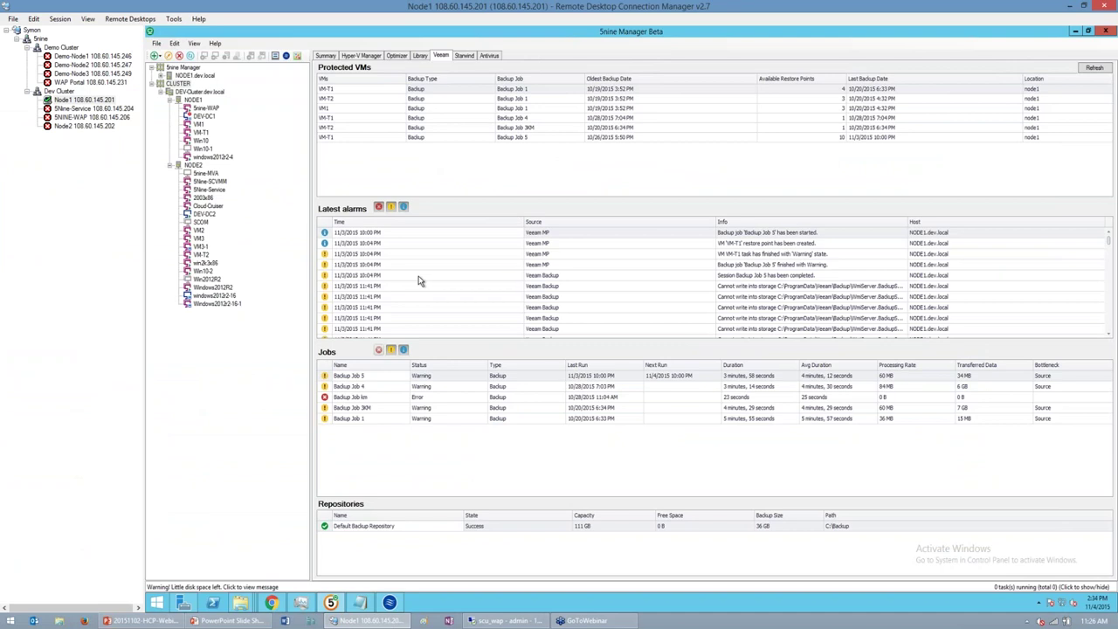
{"action": "left_click", "coordinate": [418, 277]}
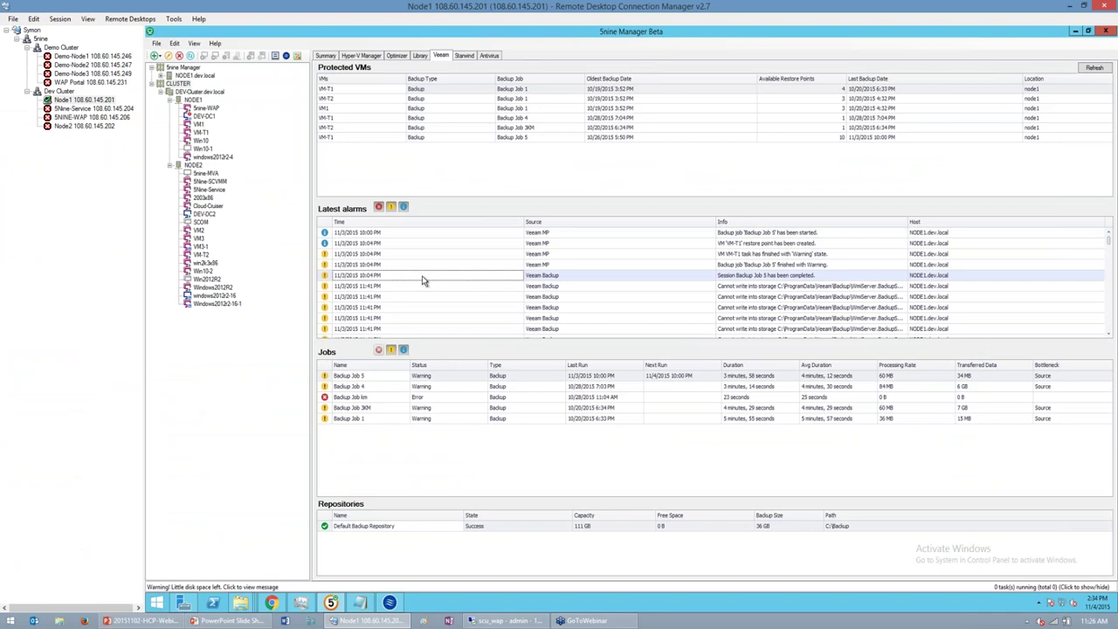
{"action": "left_click", "coordinate": [843, 288]}
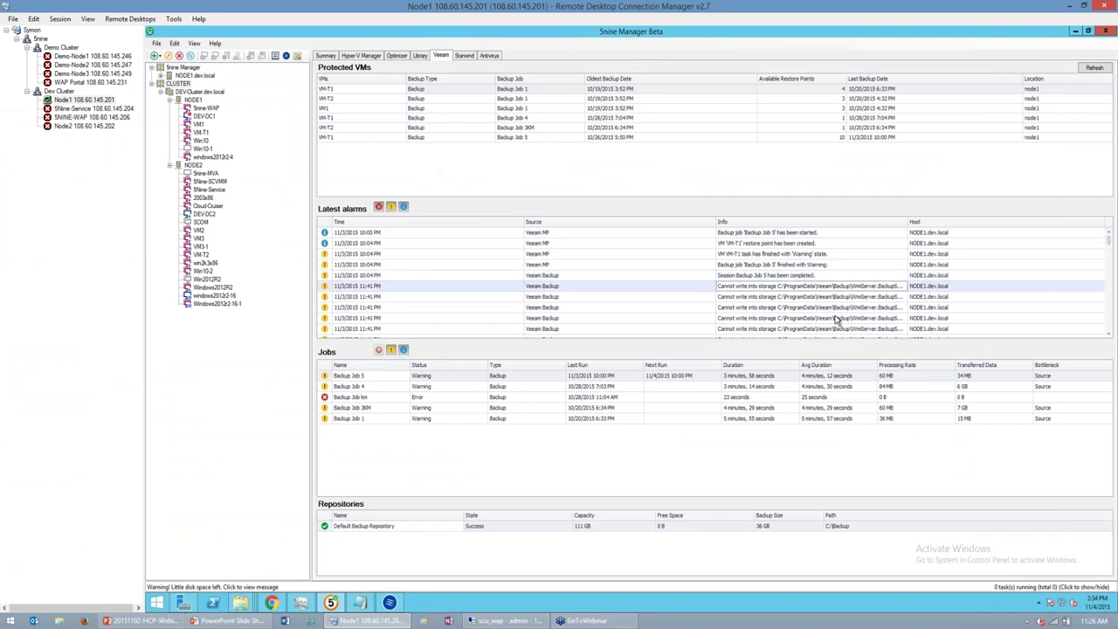
{"action": "key", "text": "Down"}
{"action": "key", "text": "Down"}
{"action": "key", "text": "Down"}
{"action": "key", "text": "Down"}
{"action": "key", "text": "Down"}
{"action": "key", "text": "Down"}
{"action": "key", "text": "Down"}
{"action": "key", "text": "Down"}
{"action": "key", "text": "Down"}
{"action": "key", "text": "Down"}
{"action": "key", "text": "Down"}
{"action": "key", "text": "Down"}
{"action": "key", "text": "Down"}
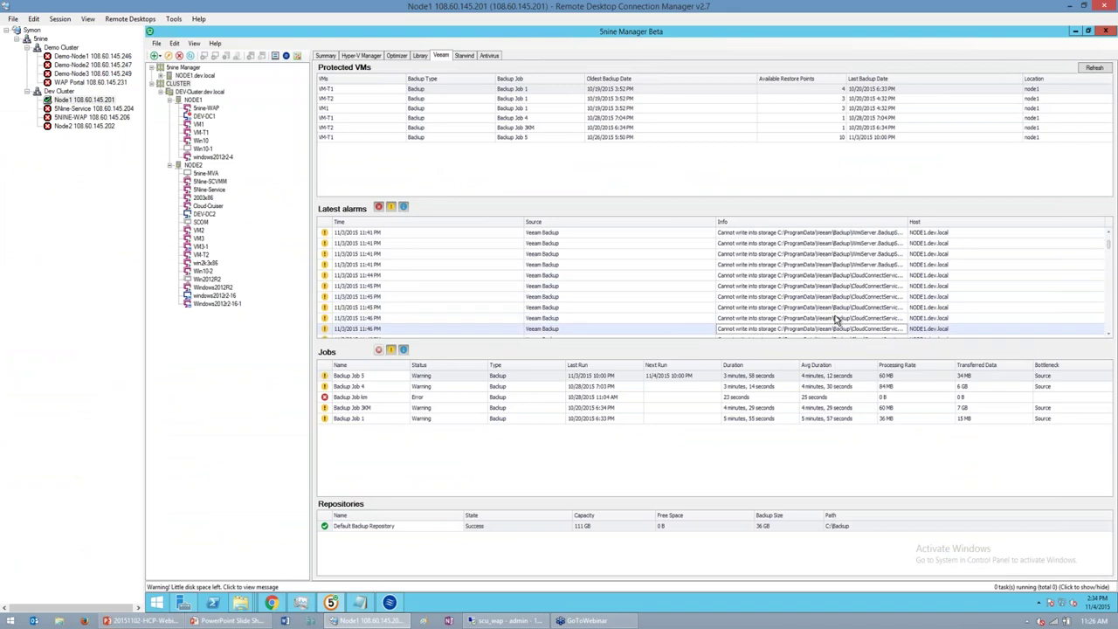
{"action": "key", "text": "Down"}
{"action": "key", "text": "Down"}
{"action": "key", "text": "Down"}
{"action": "key", "text": "Down"}
{"action": "key", "text": "Down"}
{"action": "key", "text": "Down"}
{"action": "key", "text": "Down"}
{"action": "key", "text": "Down"}
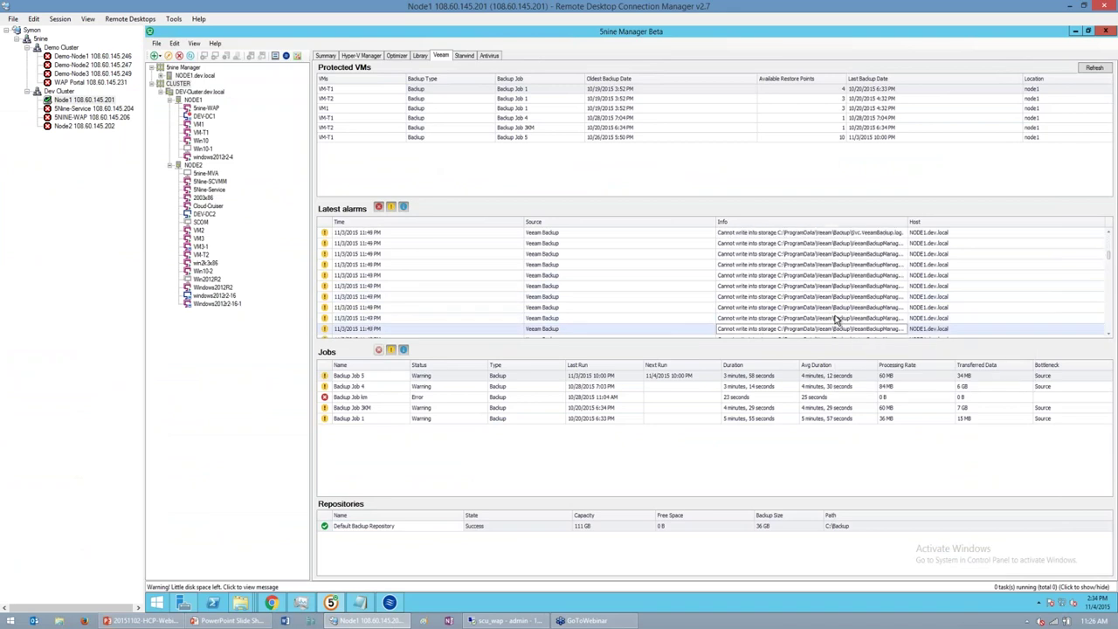
{"action": "key", "text": "Down"}
{"action": "key", "text": "Down"}
{"action": "key", "text": "Down"}
{"action": "key", "text": "Down"}
{"action": "key", "text": "Down"}
{"action": "key", "text": "Down"}
{"action": "key", "text": "Down"}
{"action": "key", "text": "Down"}
{"action": "key", "text": "Down"}
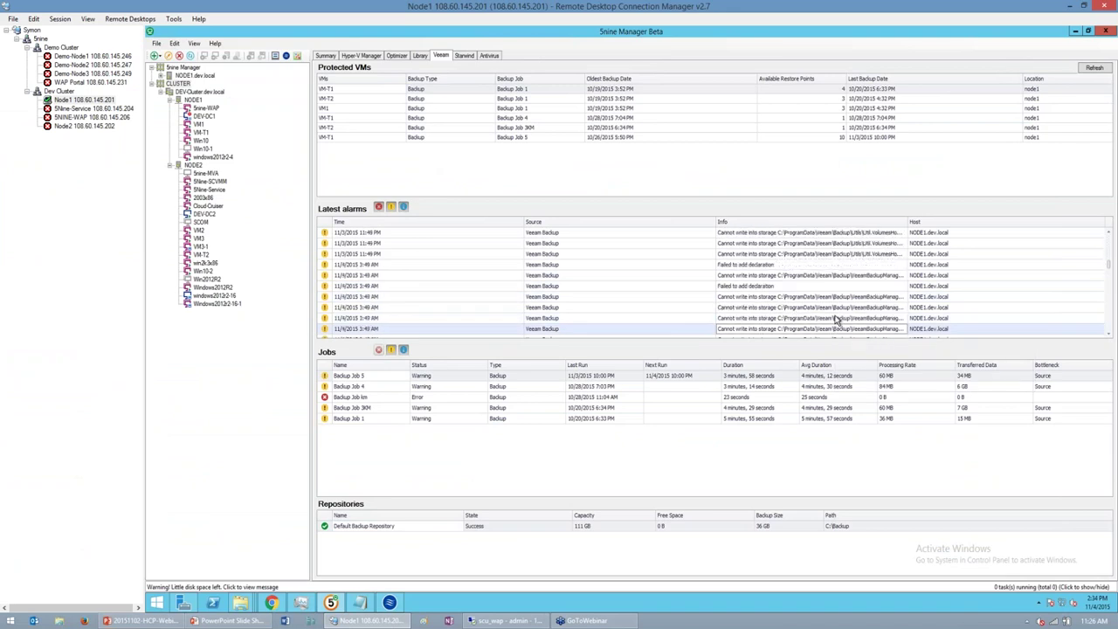
{"action": "key", "text": "Down"}
{"action": "key", "text": "Down"}
{"action": "key", "text": "Down"}
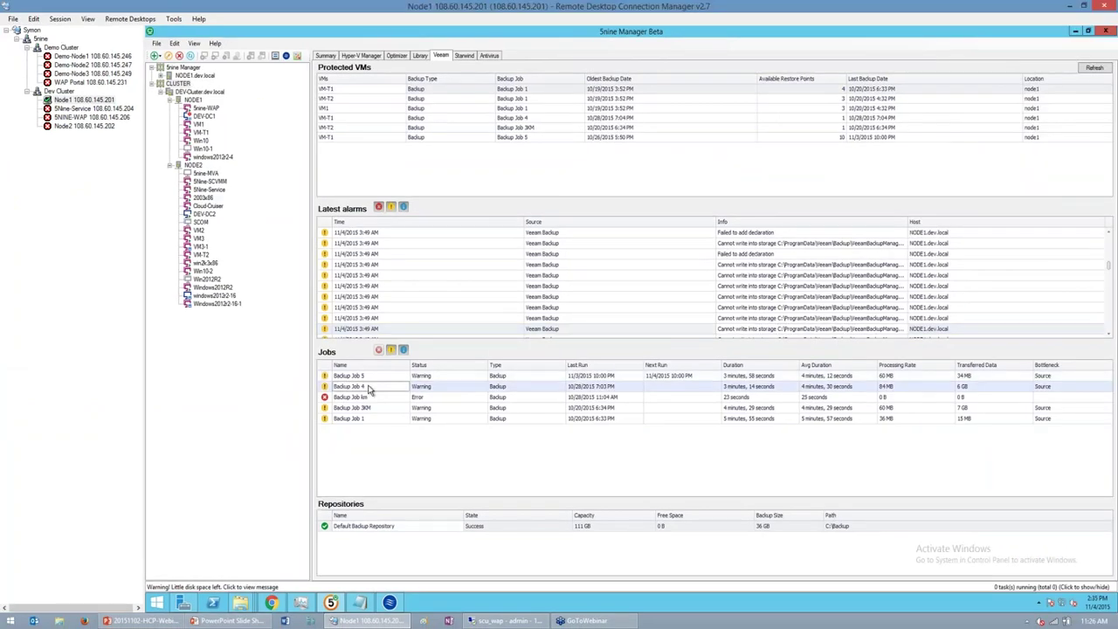
Step: Retry Backup Job 4 and Backup Job 5, and launch the Veeam backup console
{"action": "right_click", "coordinate": [368, 388]}
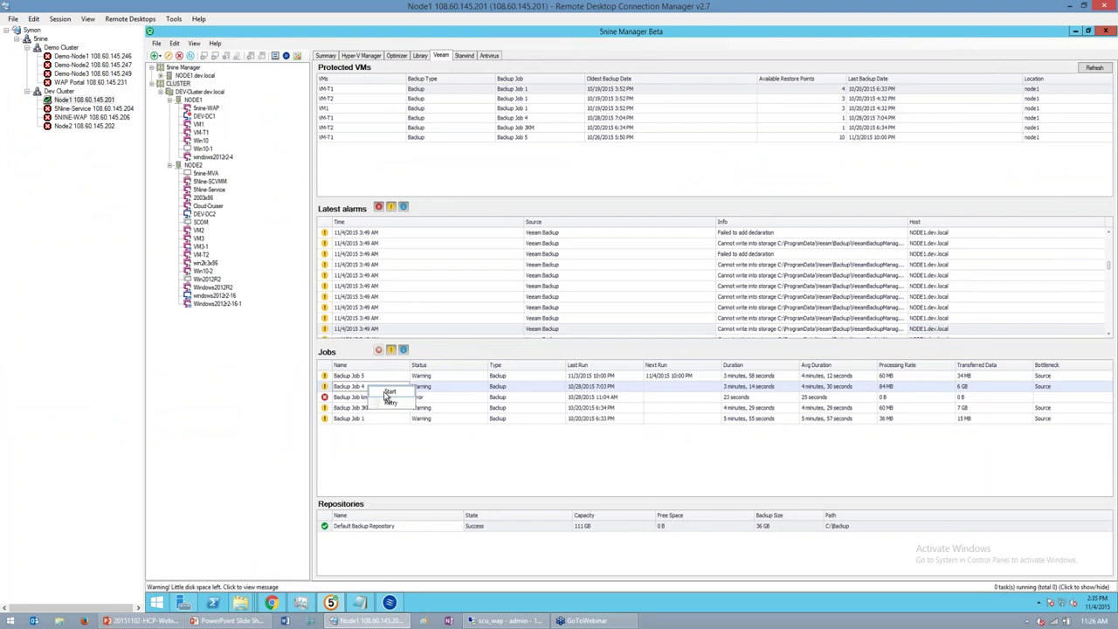
{"action": "left_click", "coordinate": [392, 402]}
{"action": "right_click", "coordinate": [381, 375]}
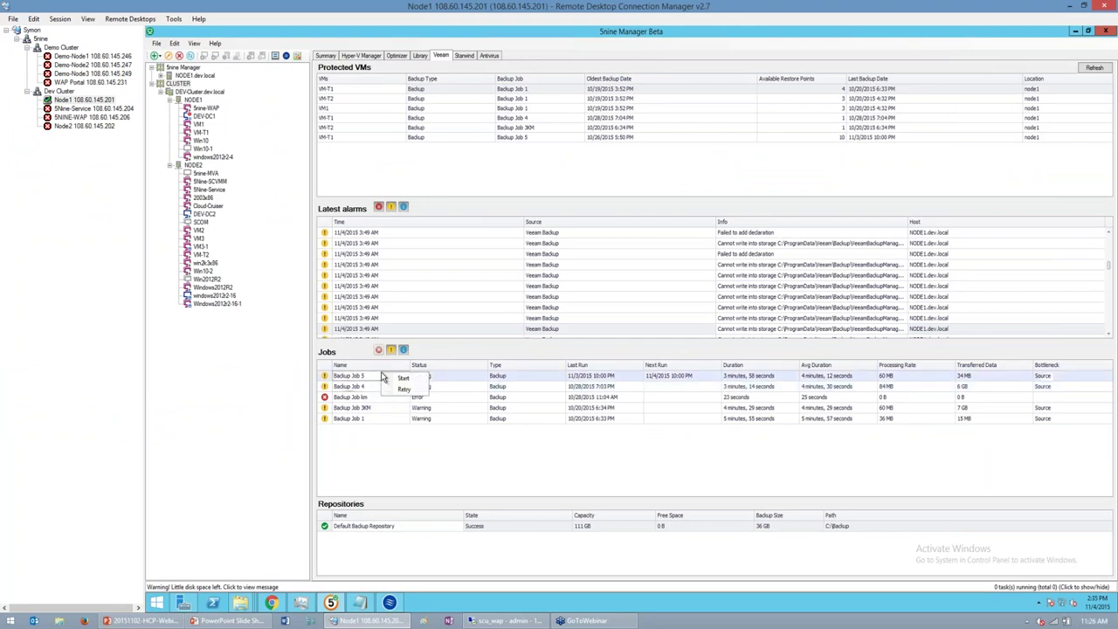
{"action": "left_click", "coordinate": [404, 390]}
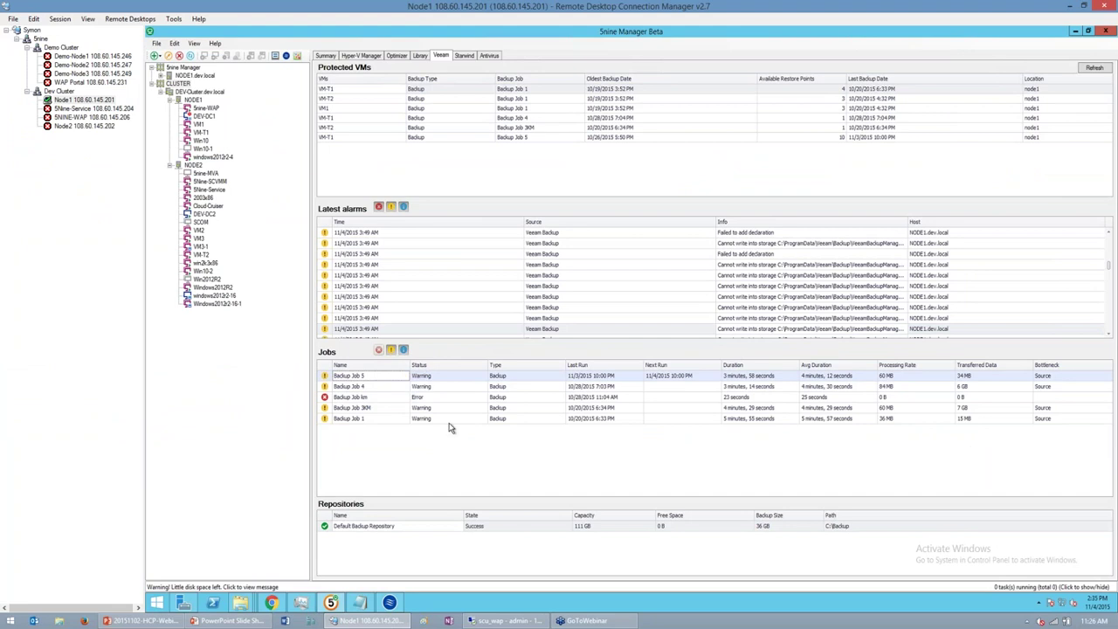
{"action": "left_click", "coordinate": [296, 56]}
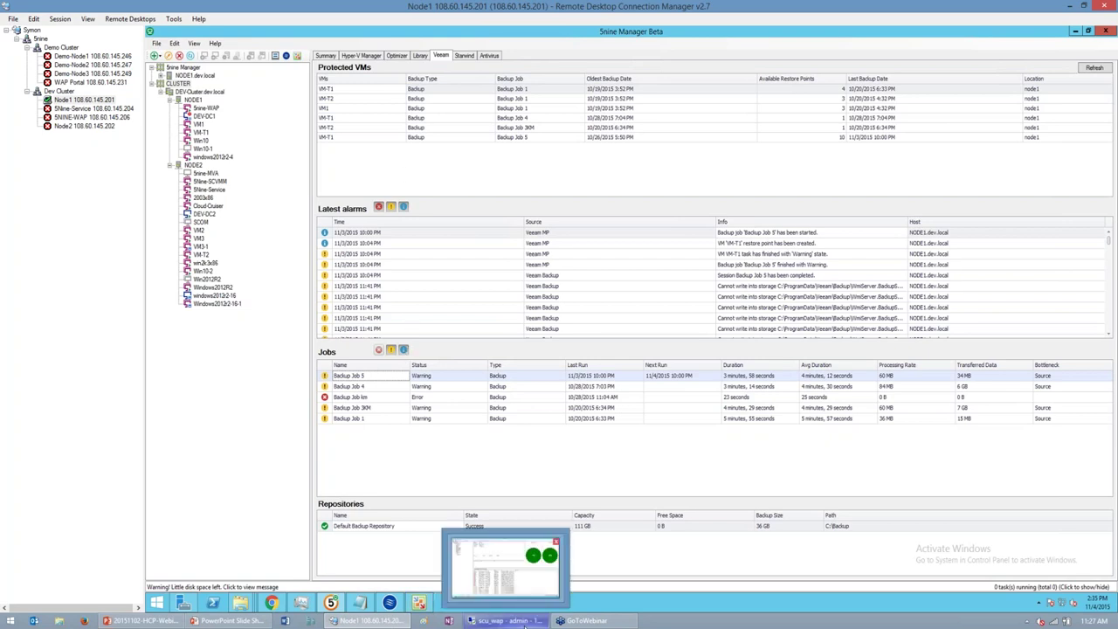
Step: Switch to the scu_wap remote session and review the summaries of the whole environment, demo-cluster, DEMO-NODE1 and the 5nine-Service VM
{"action": "left_click", "coordinate": [515, 620]}
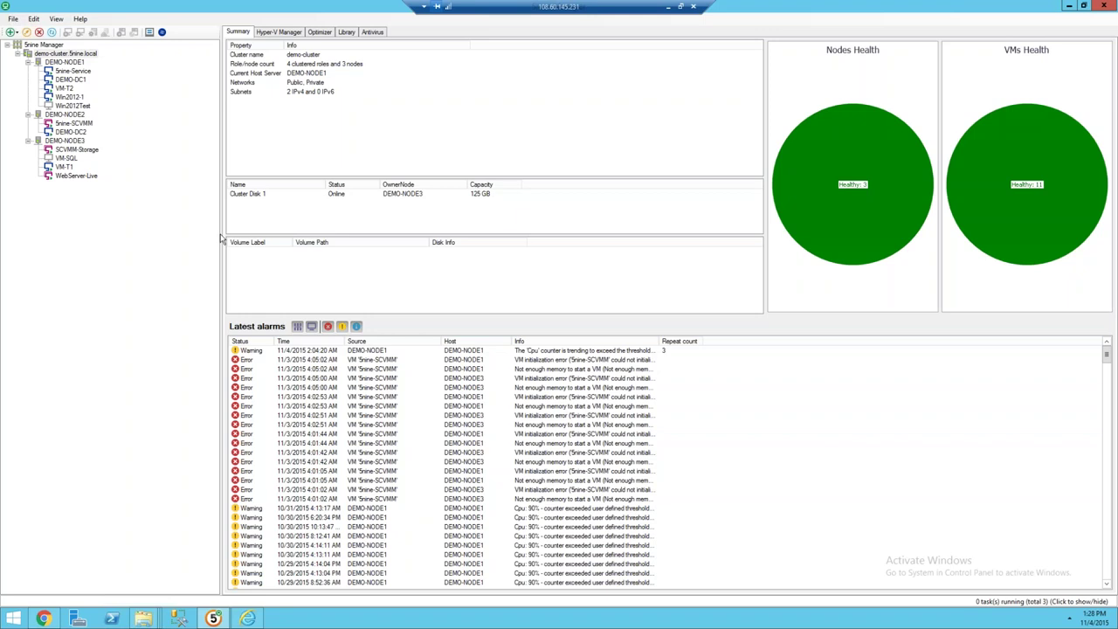
{"action": "left_click_drag", "start_coordinate": [222, 236], "coordinate": [179, 236]}
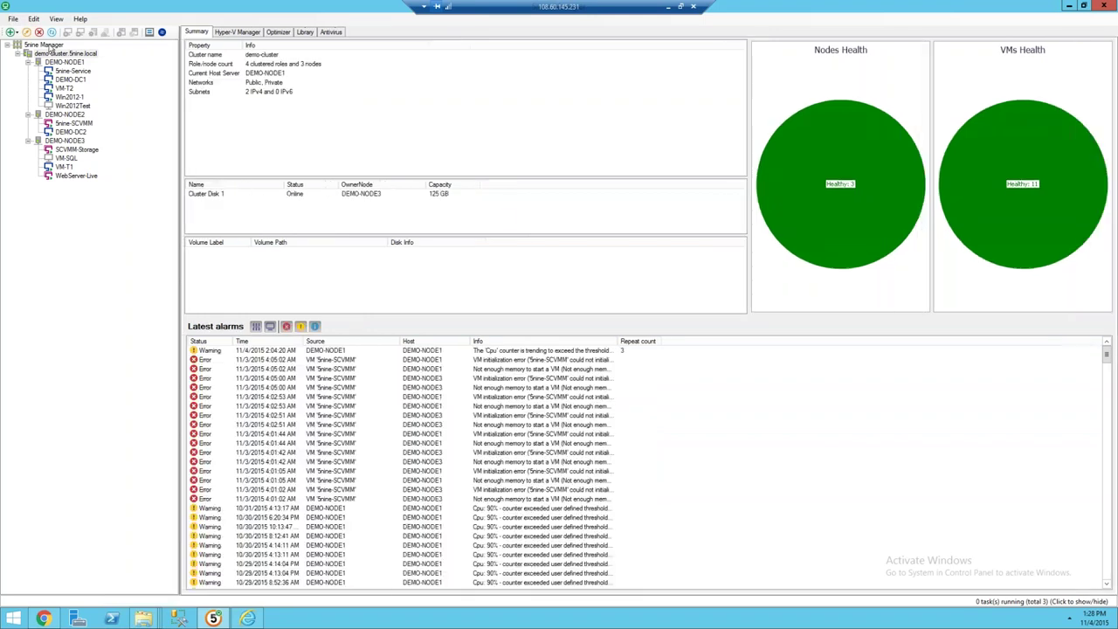
{"action": "left_click", "coordinate": [50, 48]}
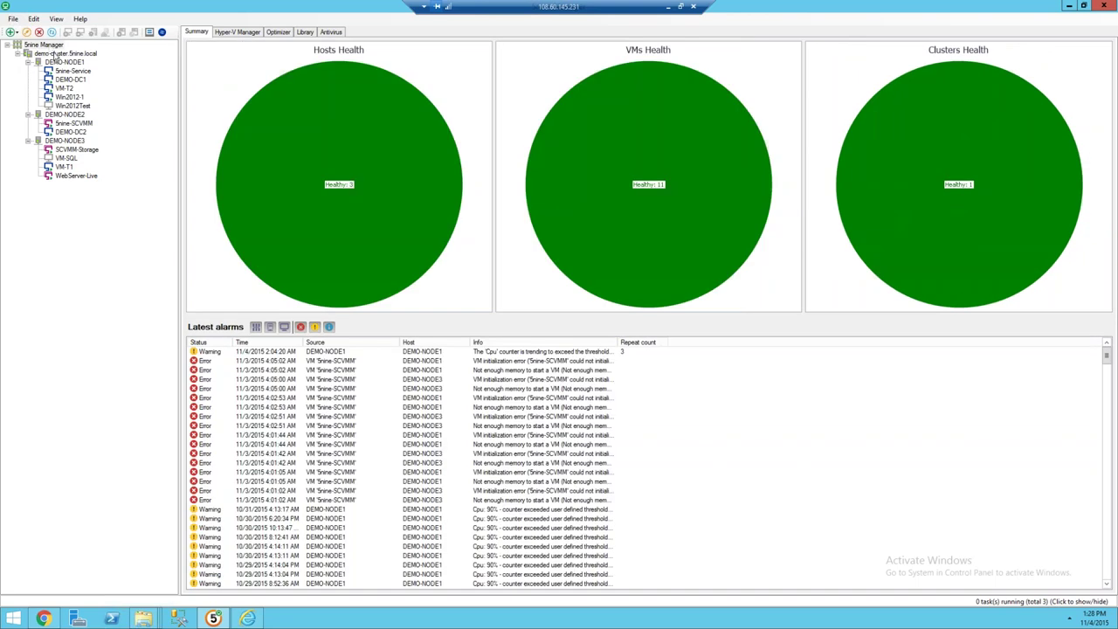
{"action": "left_click", "coordinate": [54, 54]}
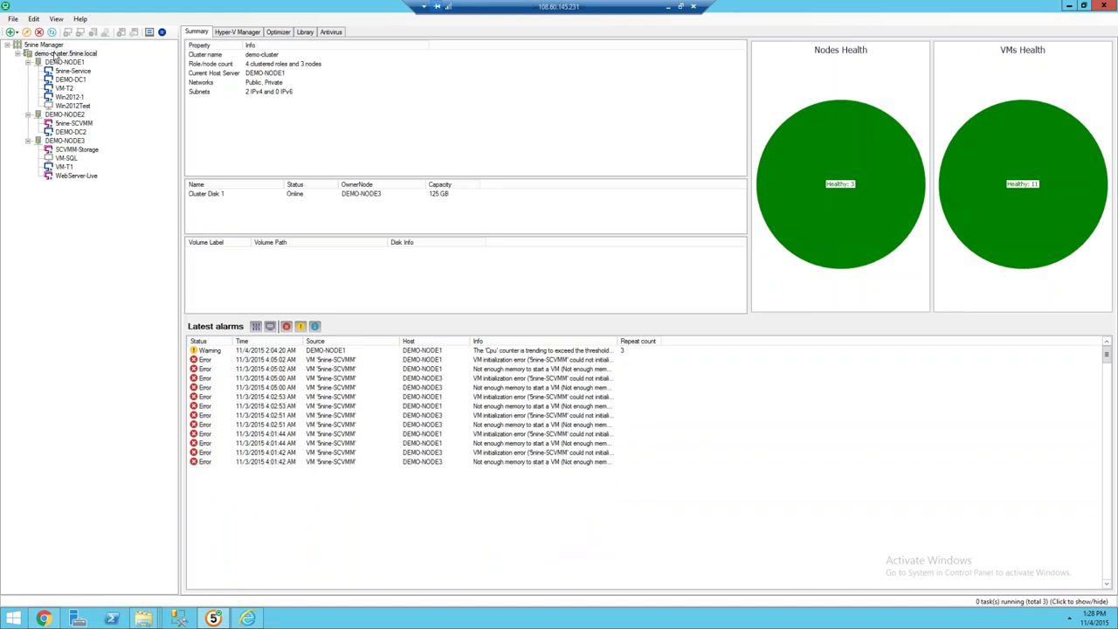
{"action": "left_click", "coordinate": [63, 63]}
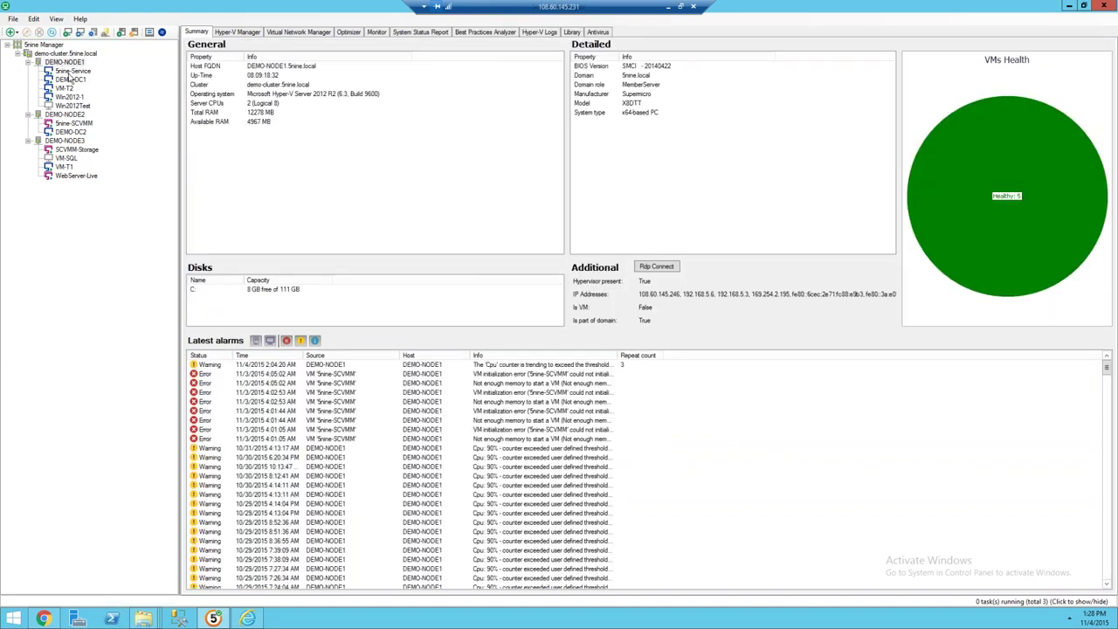
{"action": "left_click", "coordinate": [70, 74]}
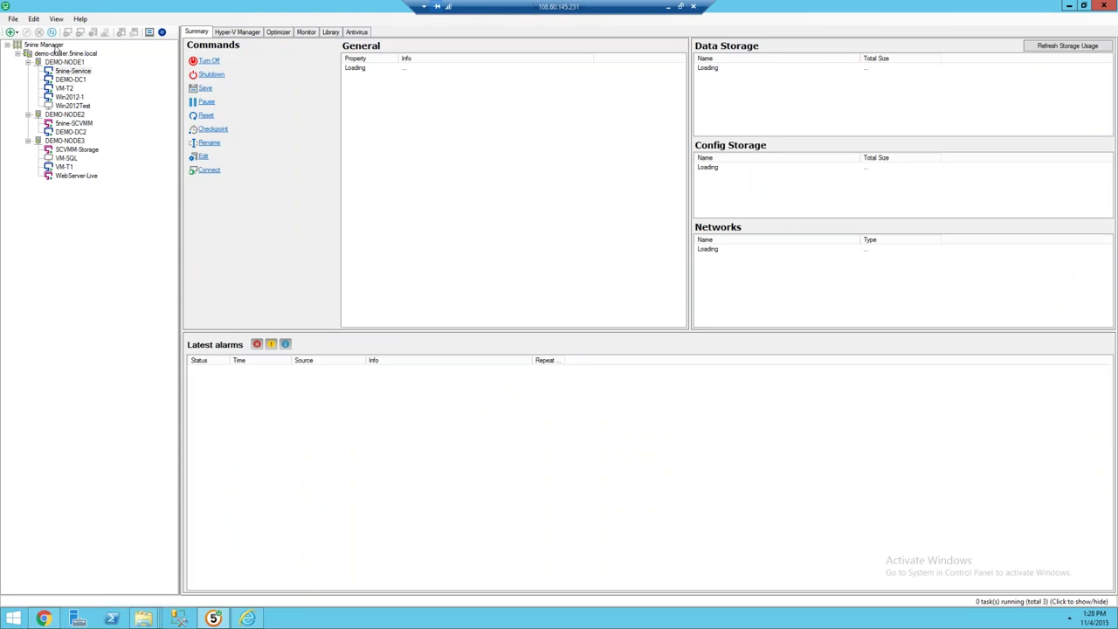
Step: Browse the latest alarms for the whole 5nine Manager environment and return to the newest entry
{"action": "left_click", "coordinate": [49, 44]}
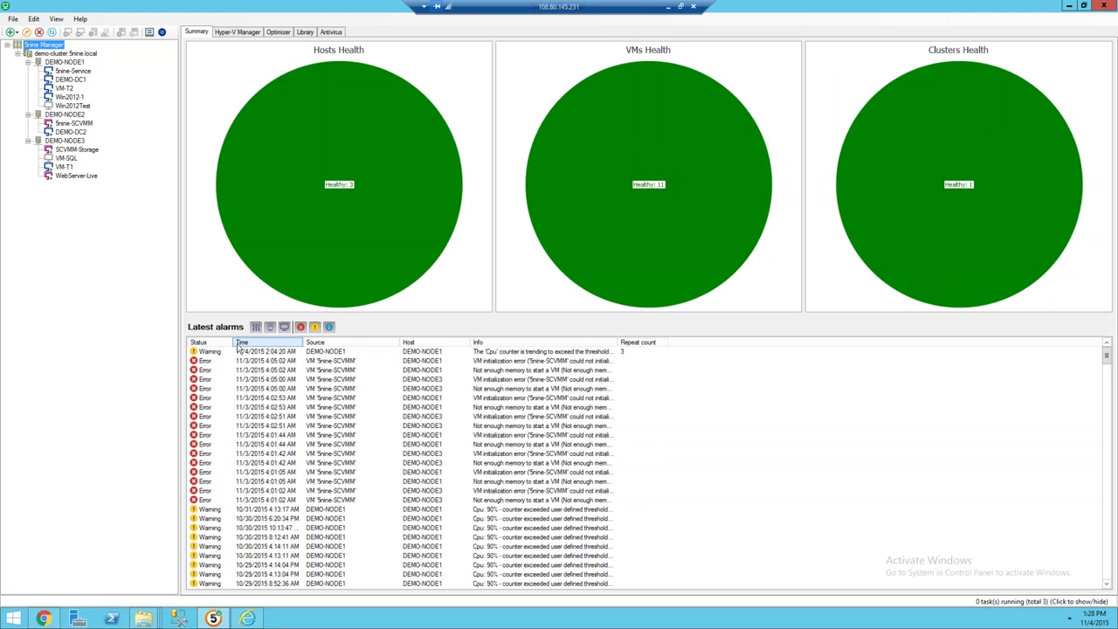
{"action": "left_click", "coordinate": [211, 344]}
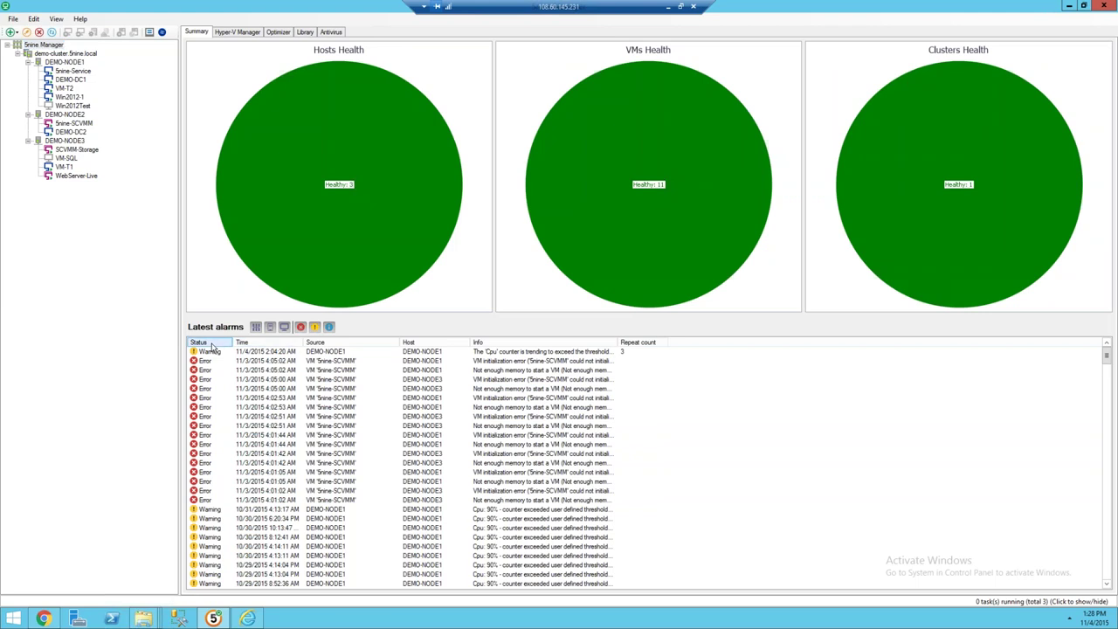
{"action": "left_click", "coordinate": [279, 418]}
{"action": "key", "text": "Down"}
{"action": "key", "text": "Down"}
{"action": "key", "text": "Down"}
{"action": "key", "text": "Down"}
{"action": "key", "text": "Down"}
{"action": "key", "text": "Down"}
{"action": "key", "text": "Down"}
{"action": "key", "text": "Down"}
{"action": "key", "text": "Down"}
{"action": "key", "text": "Down"}
{"action": "key", "text": "Down"}
{"action": "key", "text": "Down"}
{"action": "key", "text": "Down"}
{"action": "key", "text": "Down"}
{"action": "key", "text": "Down"}
{"action": "key", "text": "Down"}
{"action": "key", "text": "Down"}
{"action": "key", "text": "Down"}
{"action": "key", "text": "Down"}
{"action": "key", "text": "Down"}
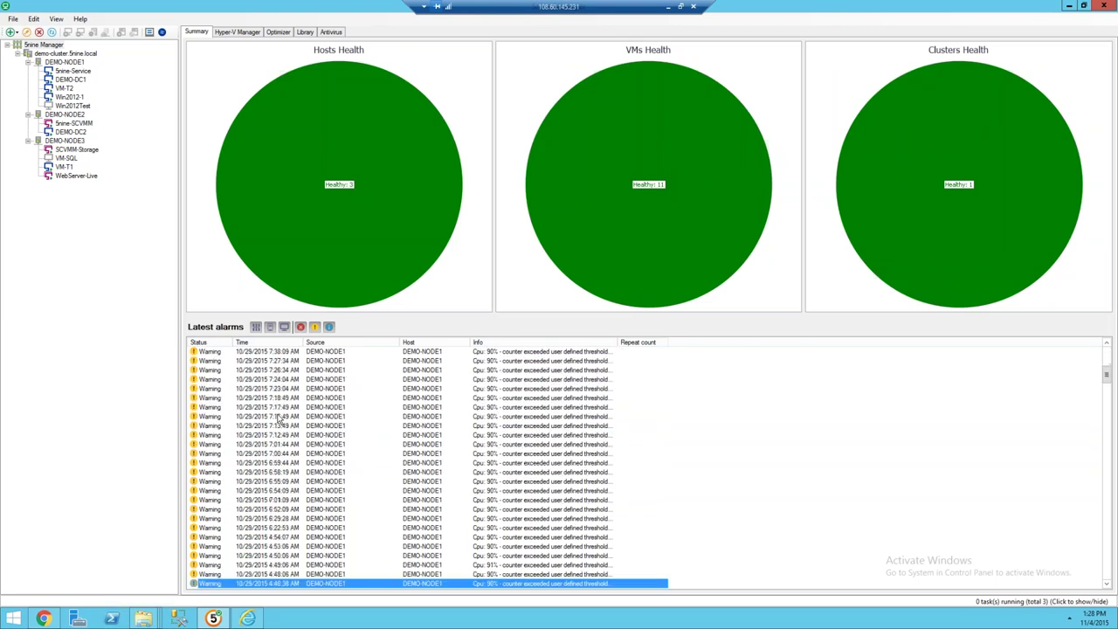
{"action": "key", "text": "Down"}
{"action": "key", "text": "Down"}
{"action": "key", "text": "Down"}
{"action": "key", "text": "Down"}
{"action": "key", "text": "Down"}
{"action": "key", "text": "Down"}
{"action": "key", "text": "Down"}
{"action": "key", "text": "Down"}
{"action": "key", "text": "Down"}
{"action": "key", "text": "Down"}
{"action": "key", "text": "Down"}
{"action": "key", "text": "Down"}
{"action": "key", "text": "Down"}
{"action": "key", "text": "Down"}
{"action": "key", "text": "Down"}
{"action": "key", "text": "Down"}
{"action": "key", "text": "Down"}
{"action": "key", "text": "Down"}
{"action": "key", "text": "Down"}
{"action": "key", "text": "Down"}
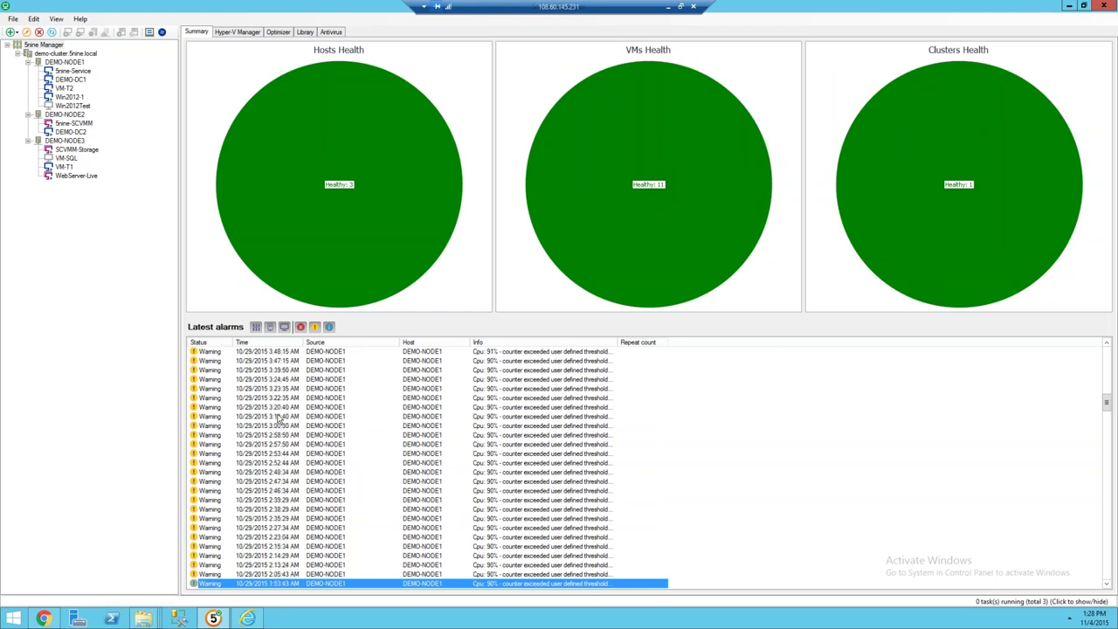
{"action": "key", "text": "Page_Up"}
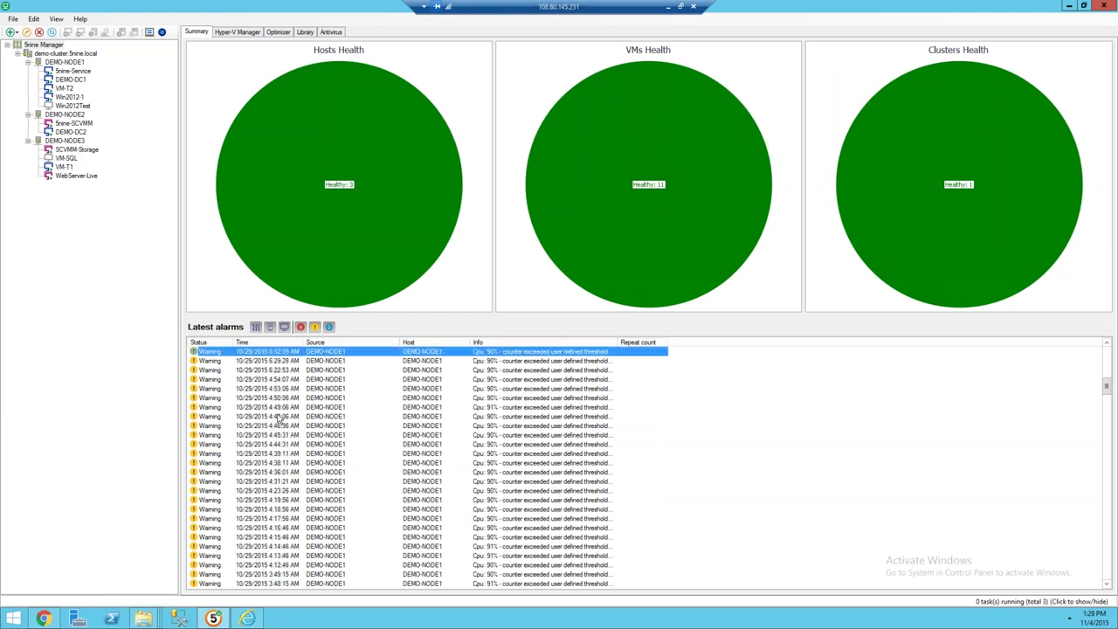
{"action": "key", "text": "Home"}
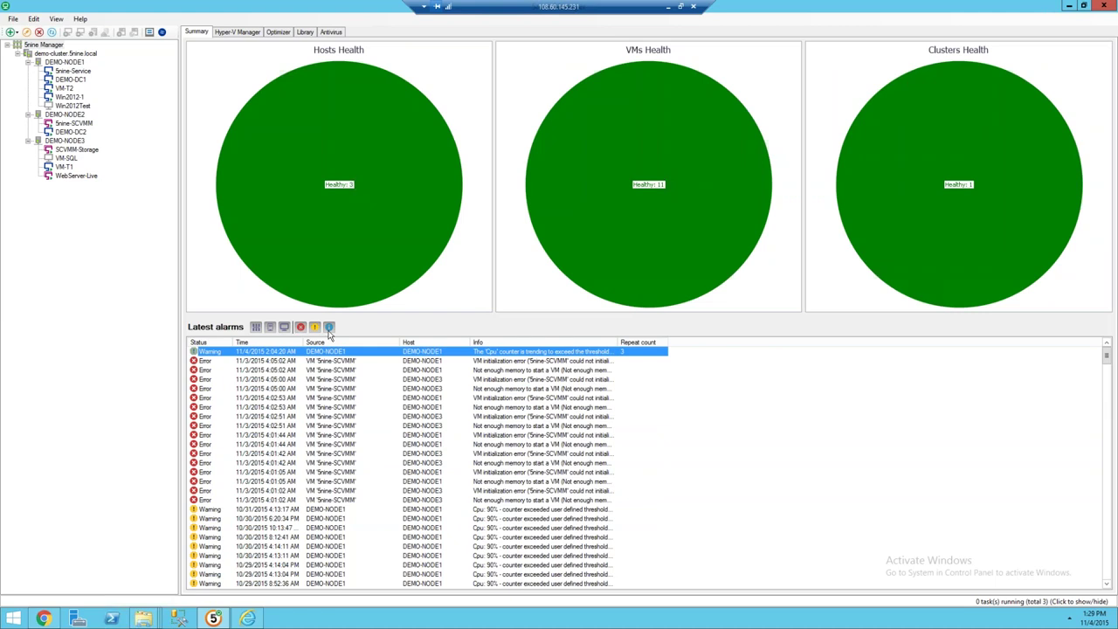
Step: Limit the environment's latest alarms to errors only, and open the DEMO-NODE1 summary
{"action": "left_click", "coordinate": [316, 329]}
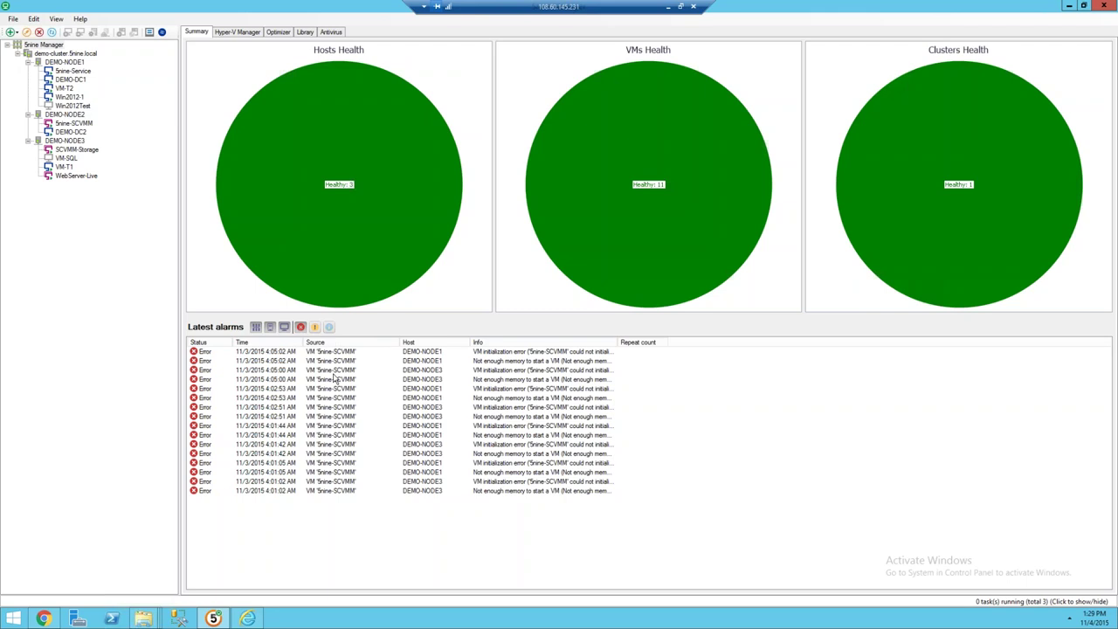
{"action": "left_click", "coordinate": [336, 372]}
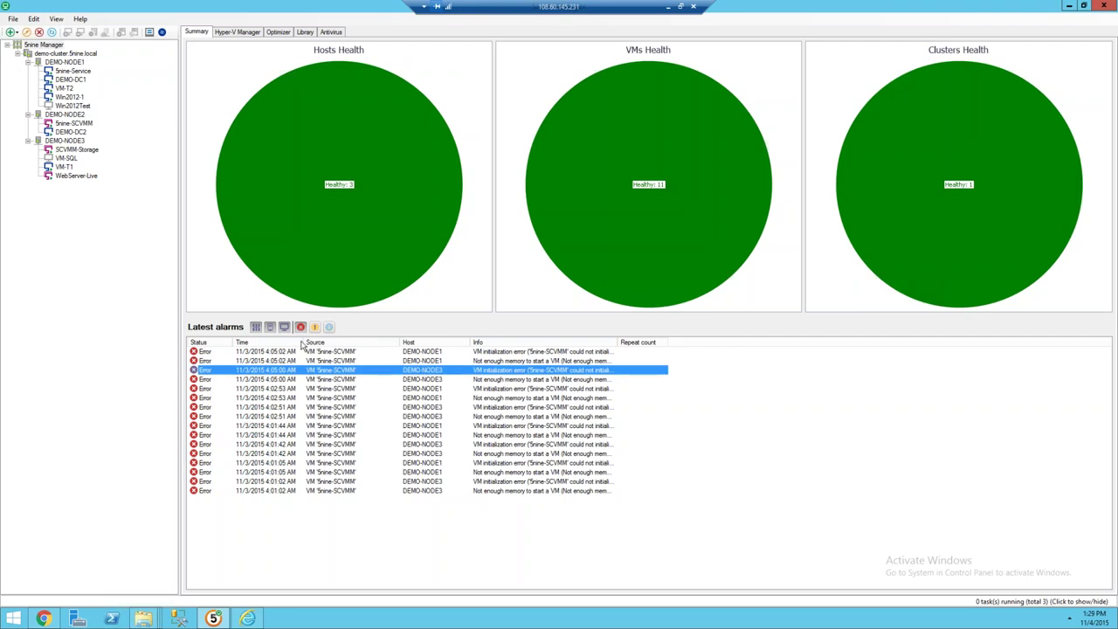
{"action": "left_click", "coordinate": [66, 62]}
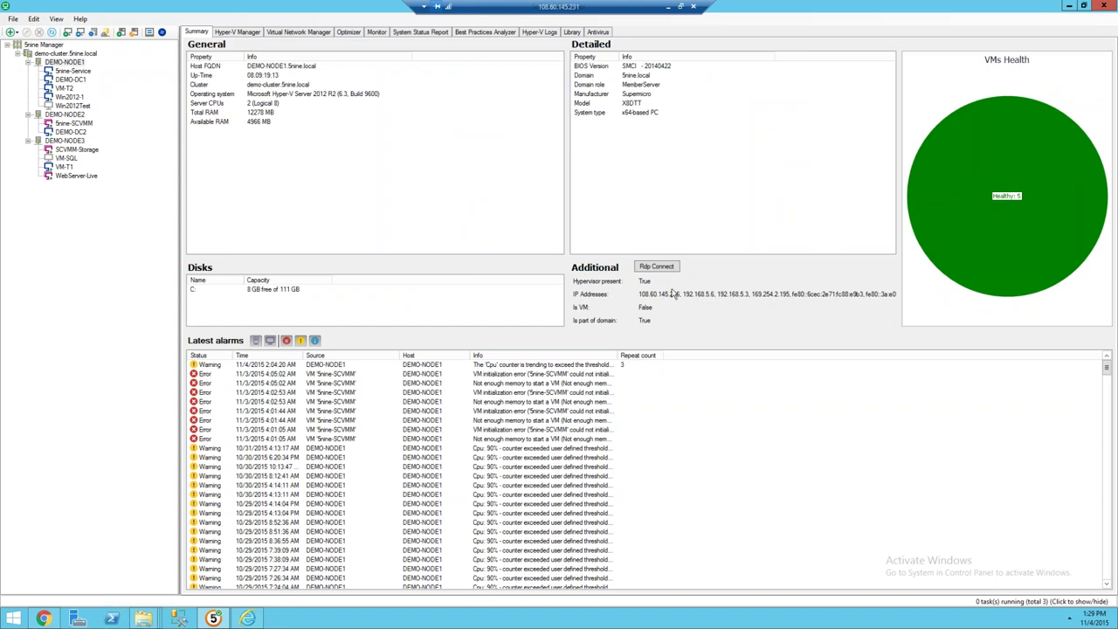
Step: Open the summaries of the 5nine-Service and DEMO-DC1 virtual machines under DEMO-NODE1
{"action": "left_click", "coordinate": [673, 268]}
{"action": "left_click", "coordinate": [79, 71]}
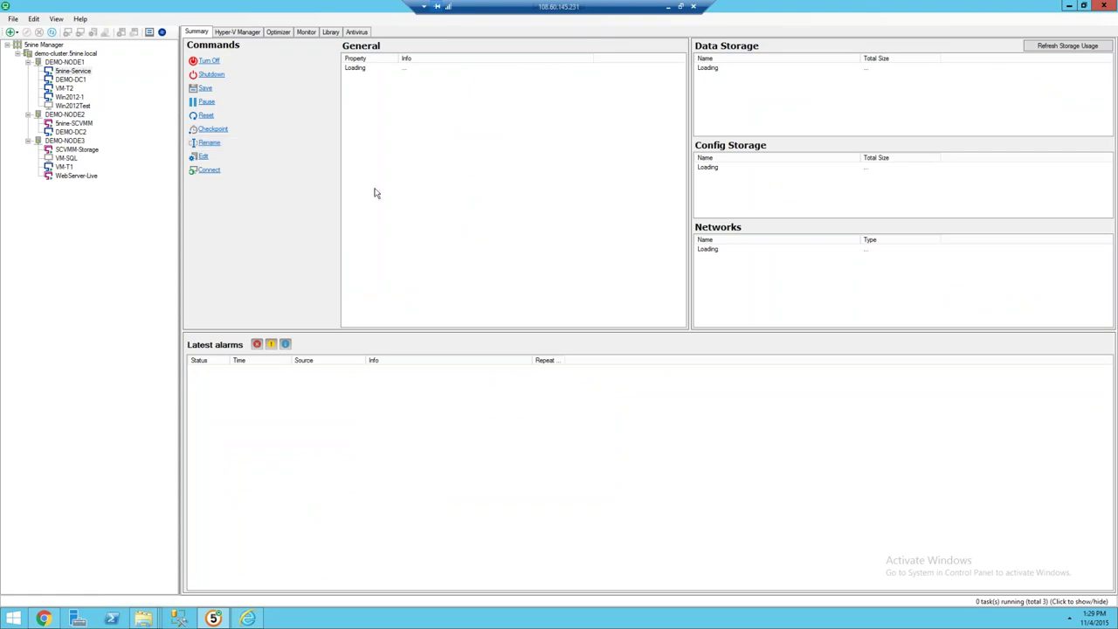
{"action": "left_click", "coordinate": [378, 71]}
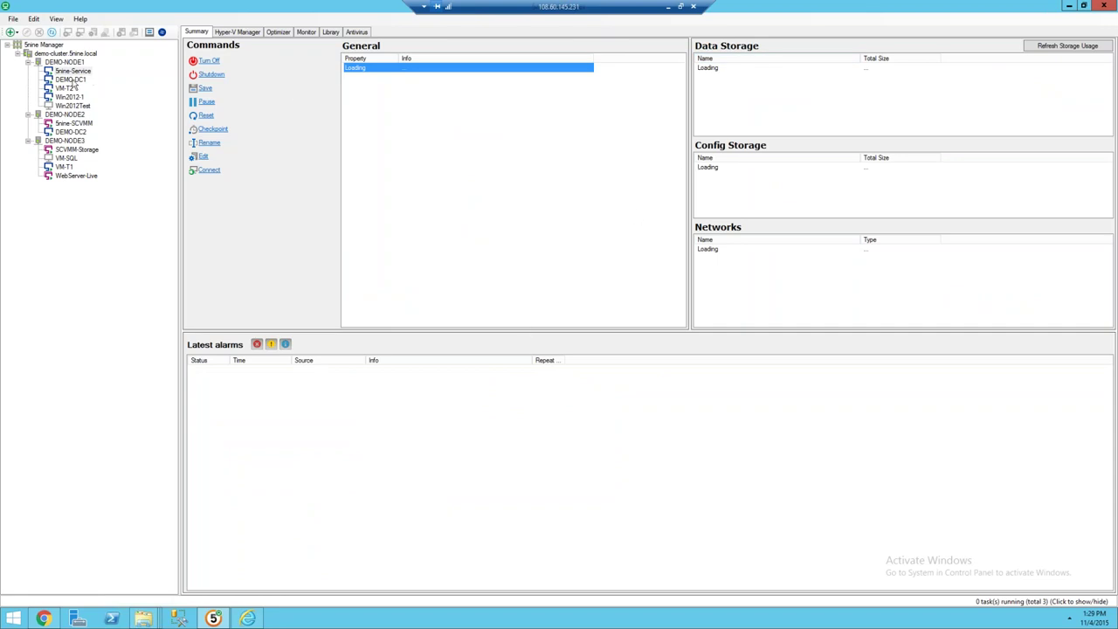
{"action": "left_click", "coordinate": [74, 81]}
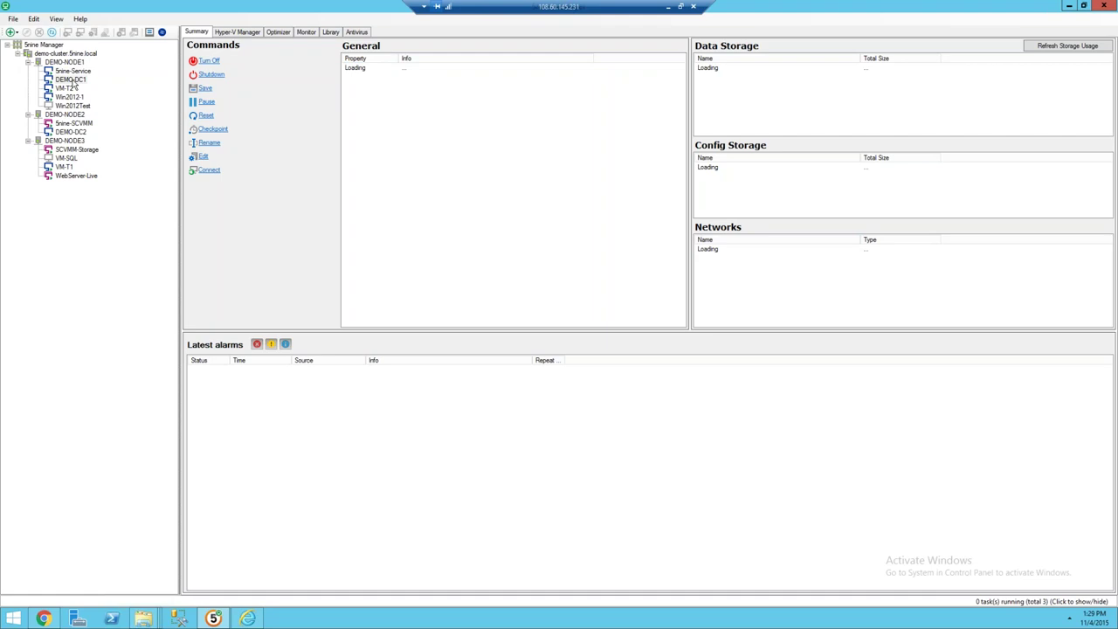
Step: List DEMO-NODE1's virtual machines, close the Failover Cluster Validation Report window, and check DEMO-DC1's replication details
{"action": "left_click", "coordinate": [240, 34]}
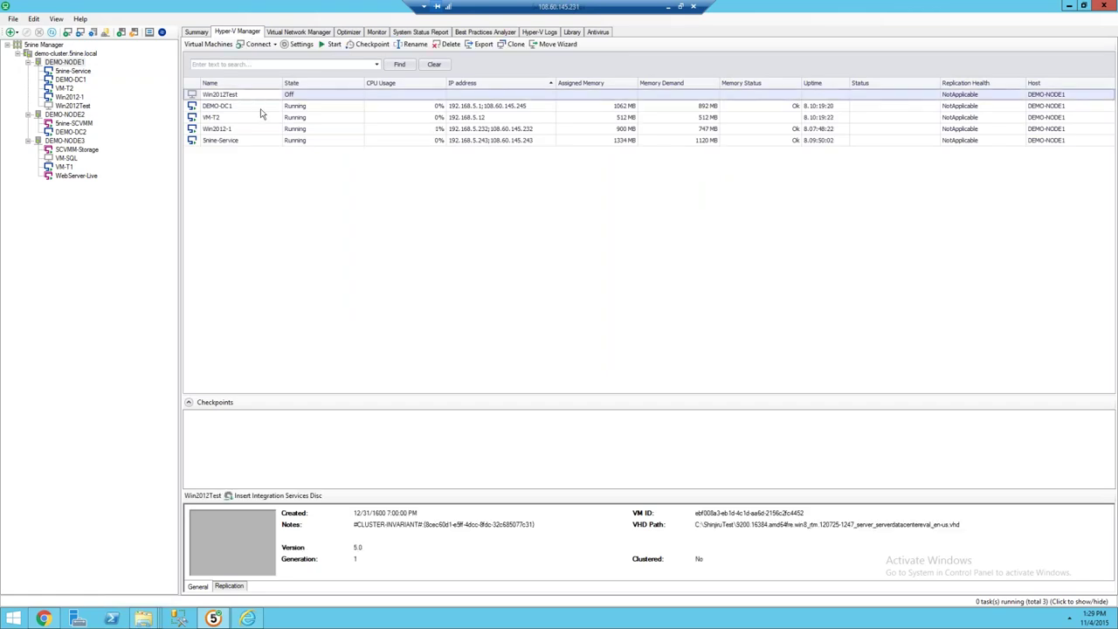
{"action": "left_click", "coordinate": [258, 107]}
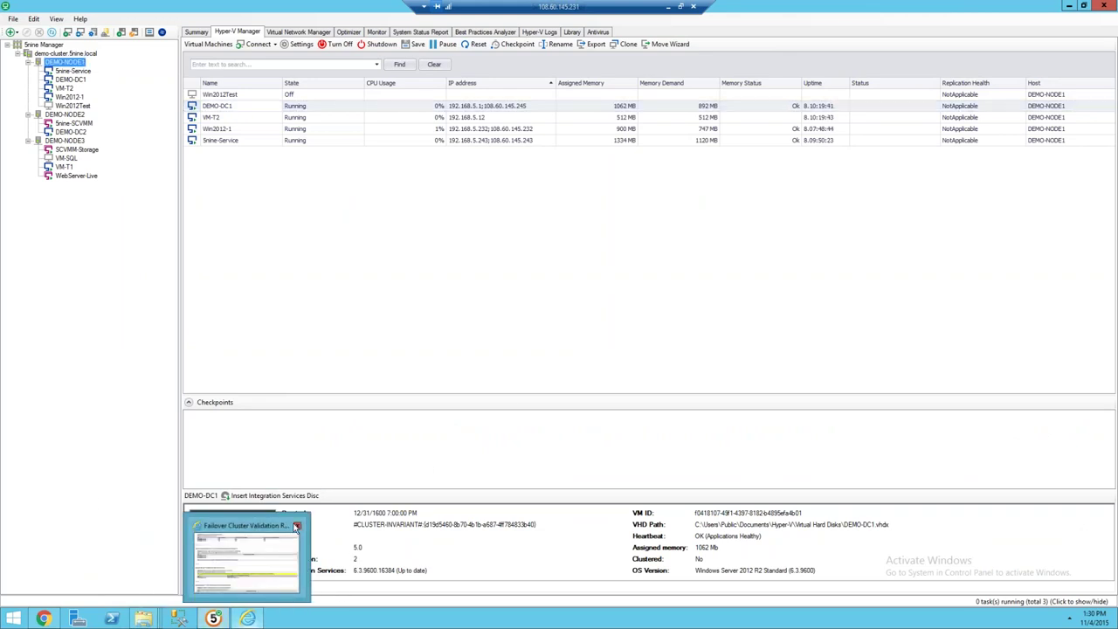
{"action": "left_click", "coordinate": [296, 527]}
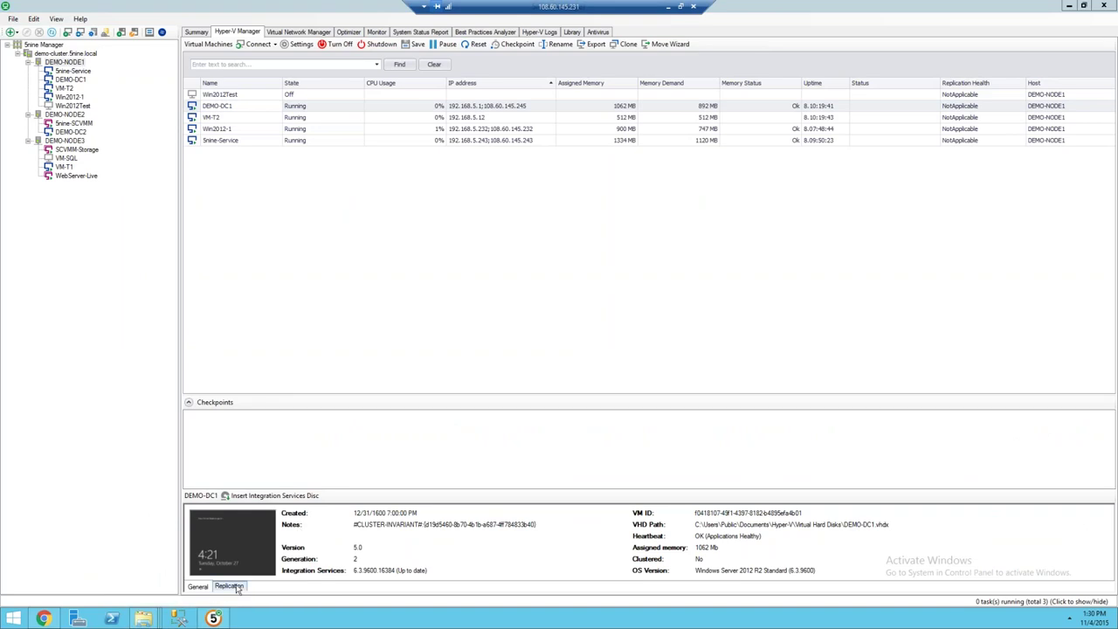
{"action": "left_click", "coordinate": [236, 587]}
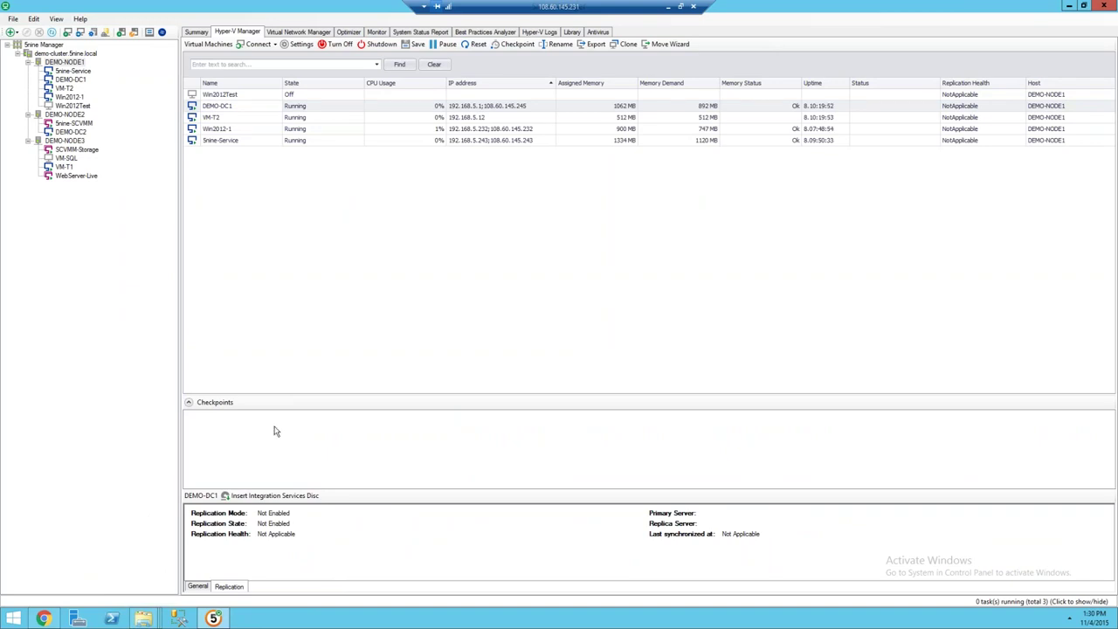
Step: Open DEMO-NODE1's Hyper-V settings and set the number of simultaneous live migrations to 6
{"action": "left_click", "coordinate": [75, 64]}
{"action": "right_click", "coordinate": [75, 70]}
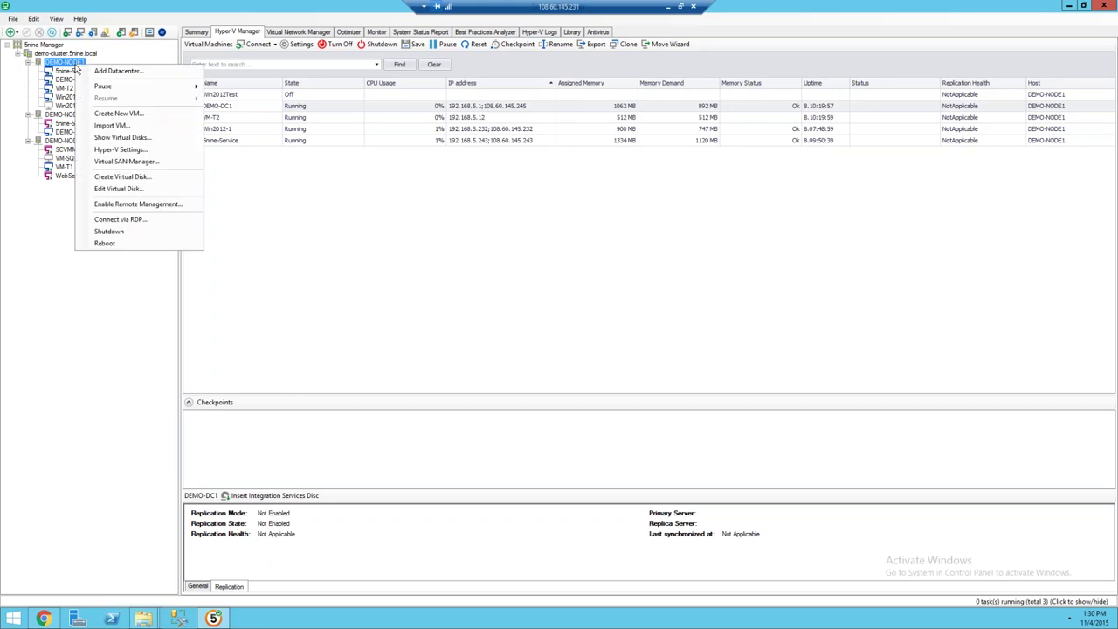
{"action": "left_click", "coordinate": [171, 156]}
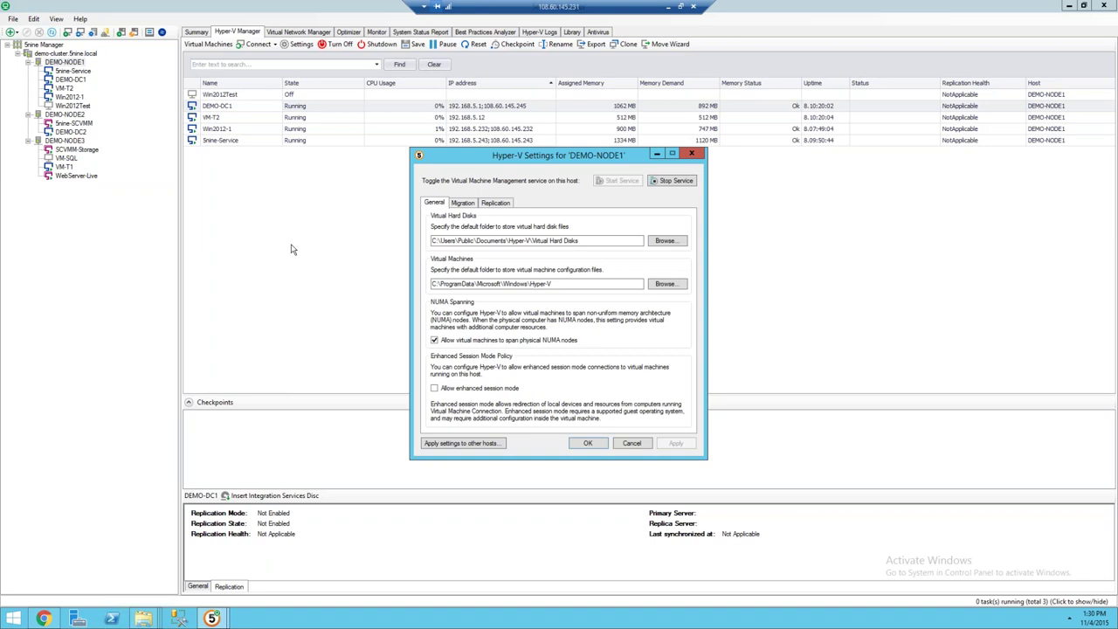
{"action": "left_click", "coordinate": [465, 202]}
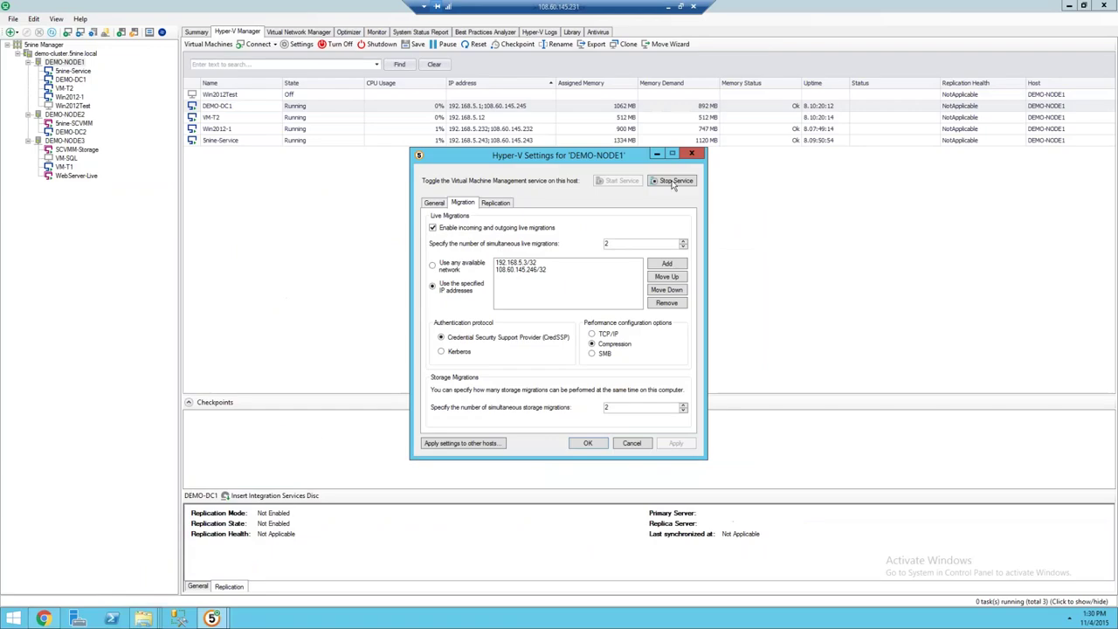
{"action": "left_click_drag", "start_coordinate": [613, 244], "coordinate": [604, 244]}
{"action": "type", "text": "6"}
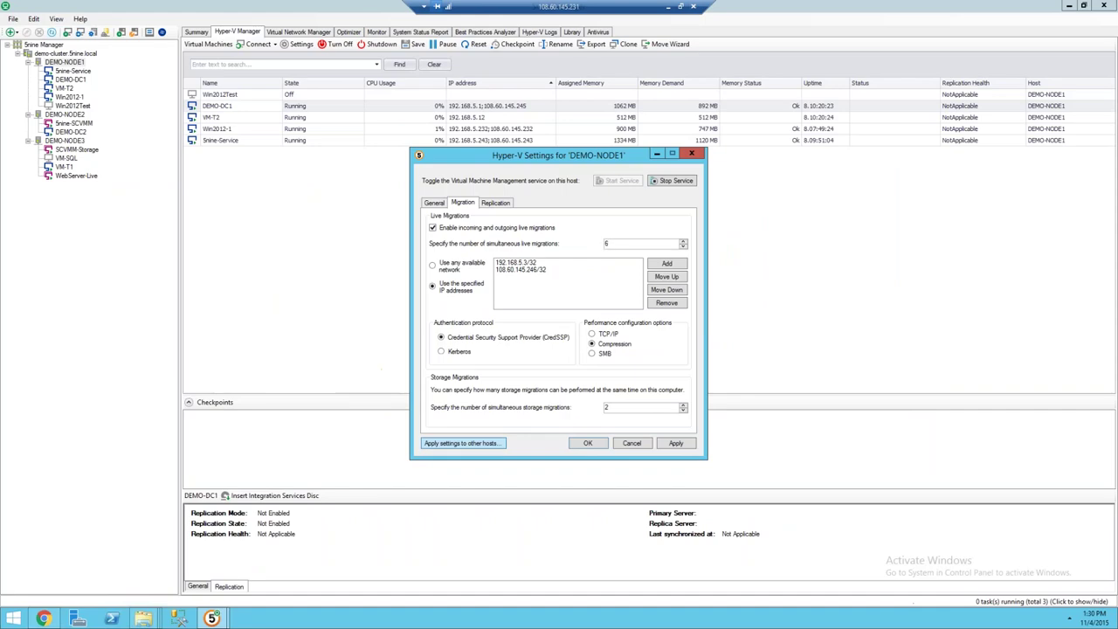
Step: Apply the VMMS, migration and replication settings of DEMO-NODE1 to DEMO-NODE2
{"action": "left_click", "coordinate": [463, 443]}
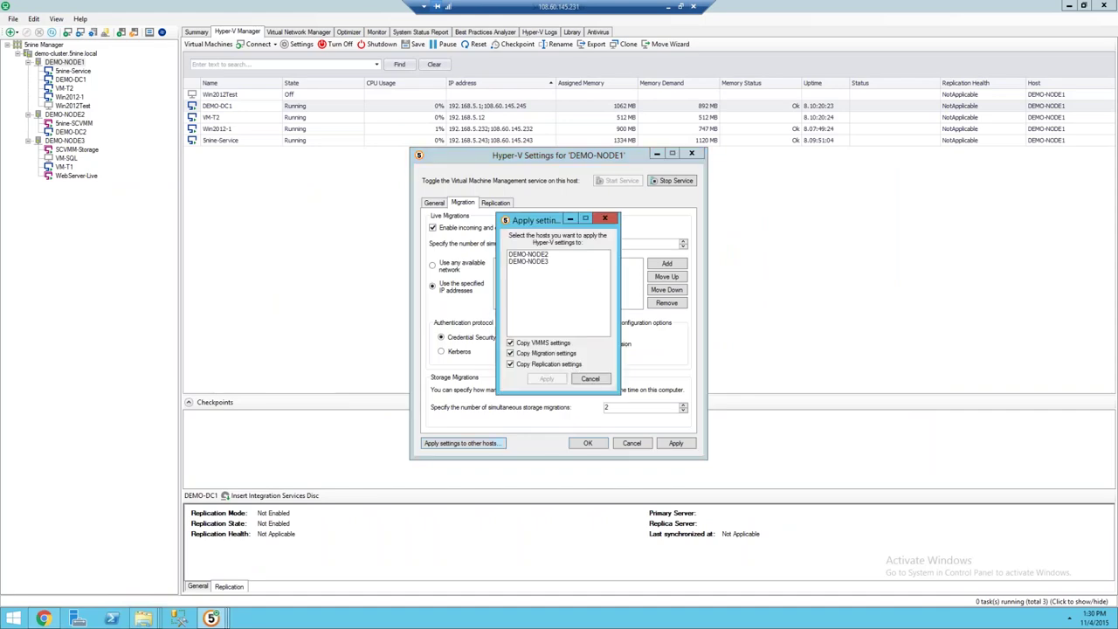
{"action": "left_click", "coordinate": [551, 255]}
{"action": "left_click", "coordinate": [550, 255]}
{"action": "left_click", "coordinate": [541, 256]}
{"action": "left_click", "coordinate": [545, 379]}
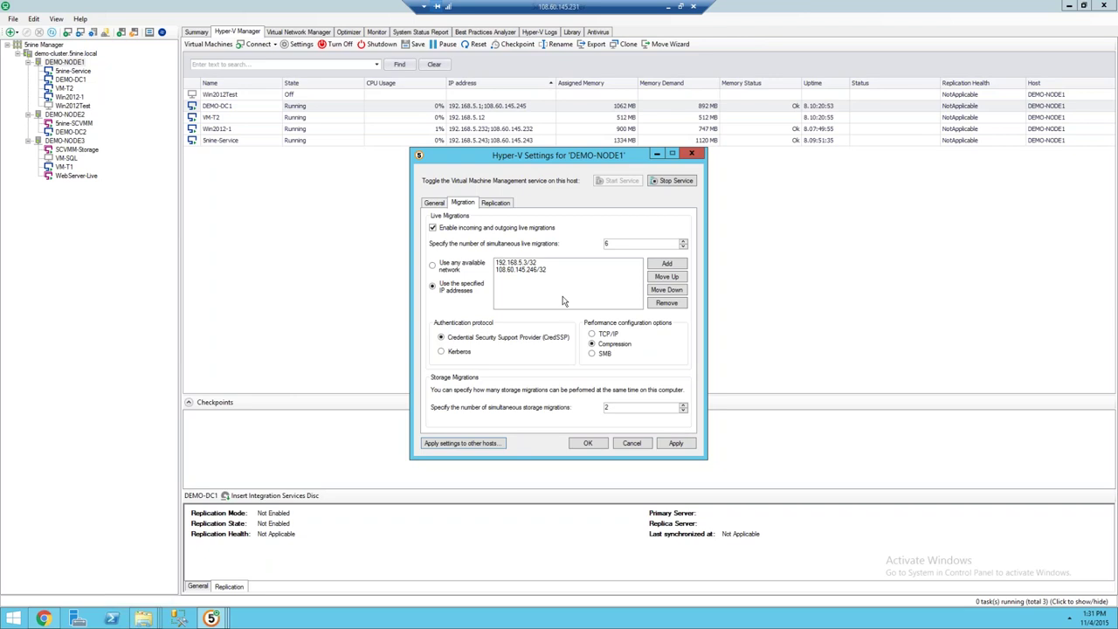
Step: Try enabling DEMO-NODE1 as a Replica server, and close its Hyper-V settings without saving
{"action": "left_click", "coordinate": [496, 202]}
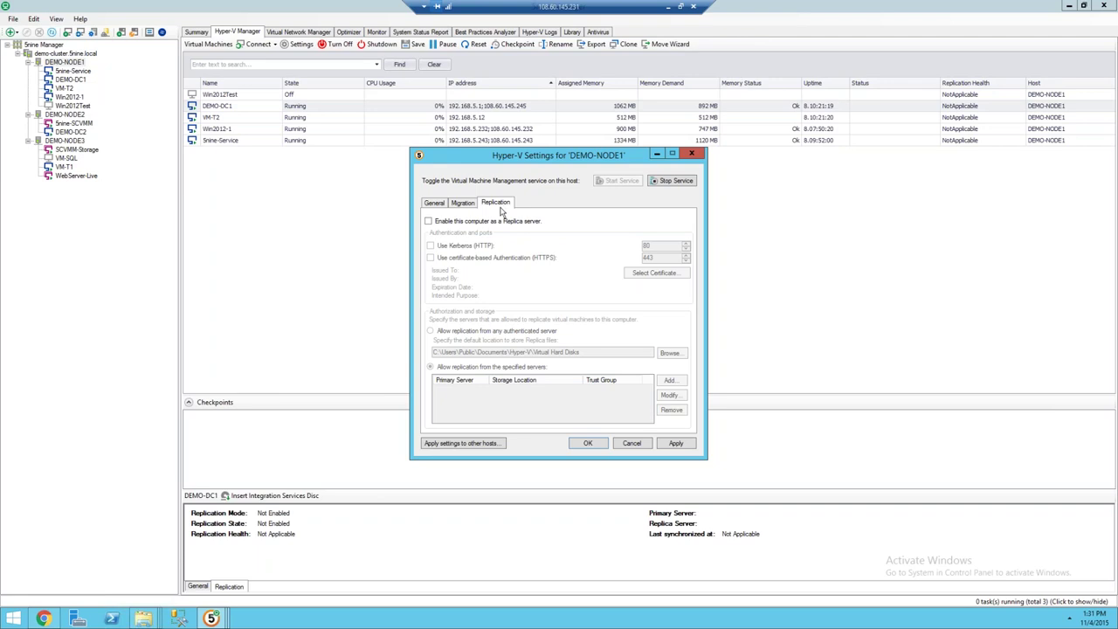
{"action": "left_click", "coordinate": [503, 224]}
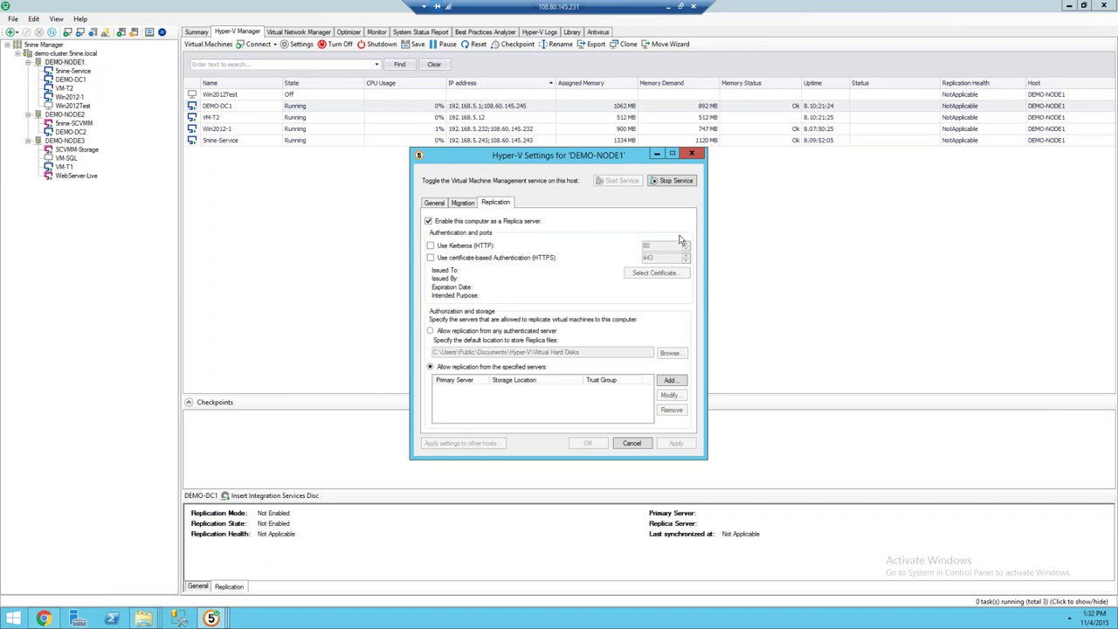
{"action": "left_click", "coordinate": [691, 154]}
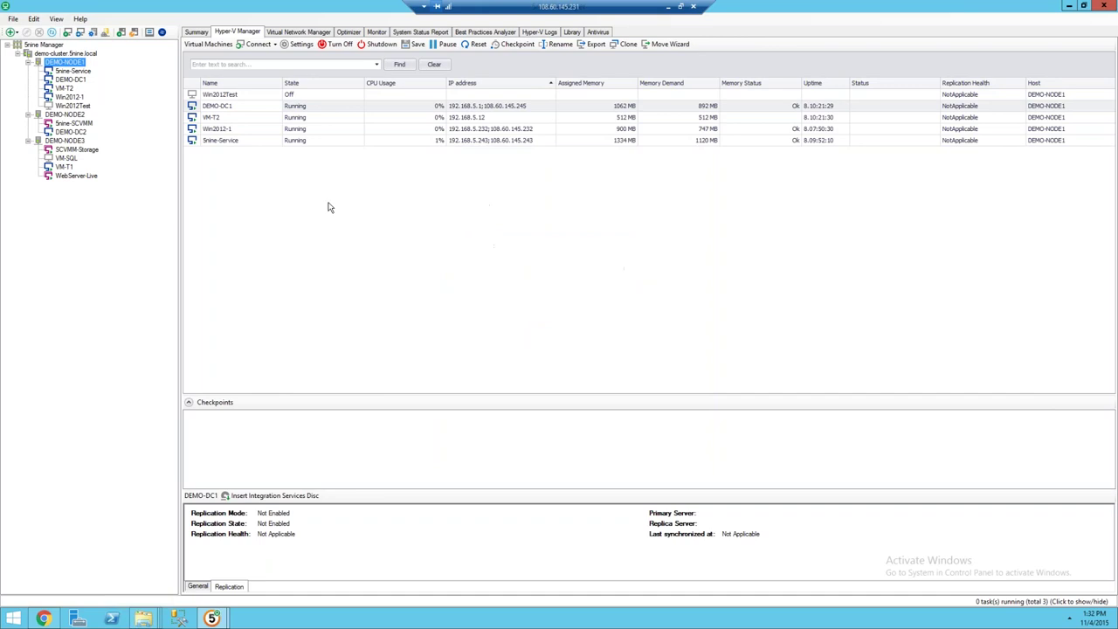
Step: Inspect the network extensions of DEMO-NODE1's Tenant Logical Switch, including the details of the 5nine vFW extension
{"action": "left_click", "coordinate": [291, 33]}
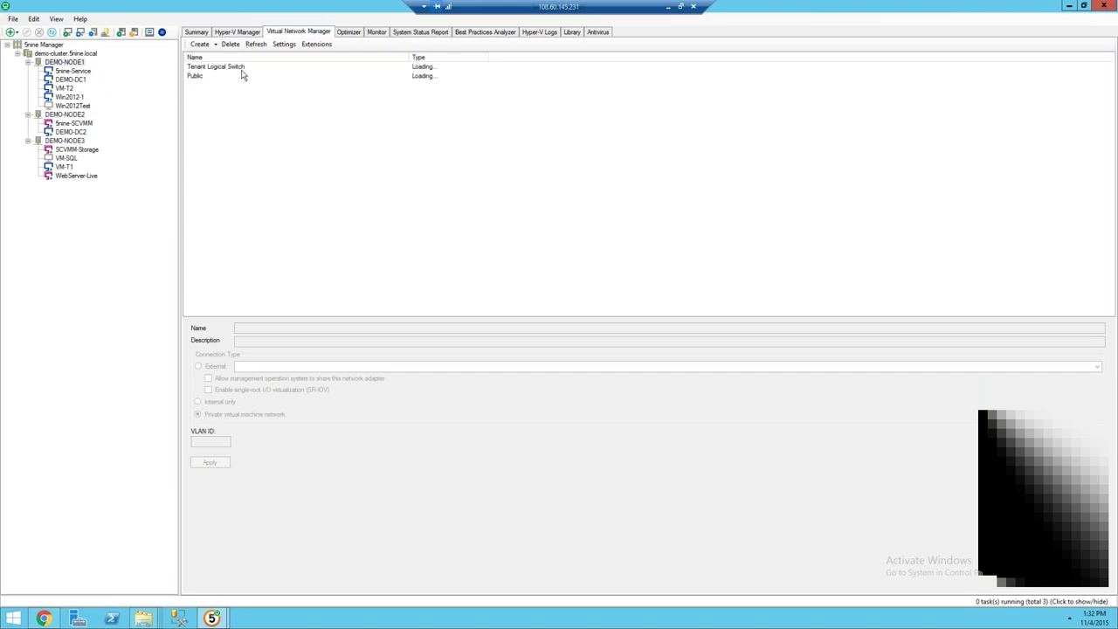
{"action": "left_click", "coordinate": [235, 68]}
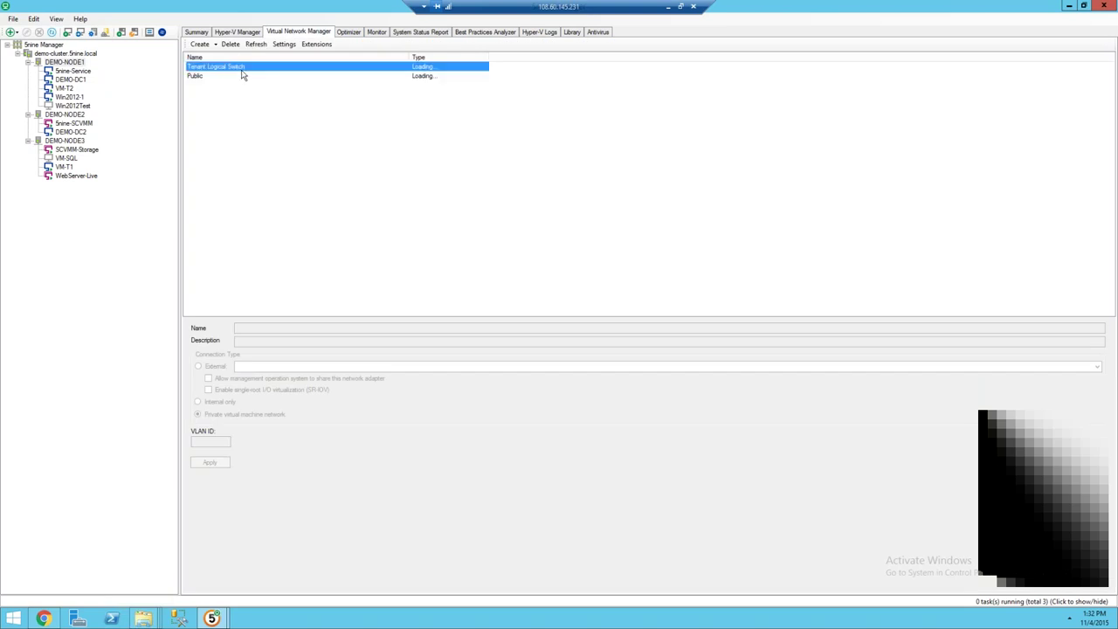
{"action": "left_click", "coordinate": [320, 49]}
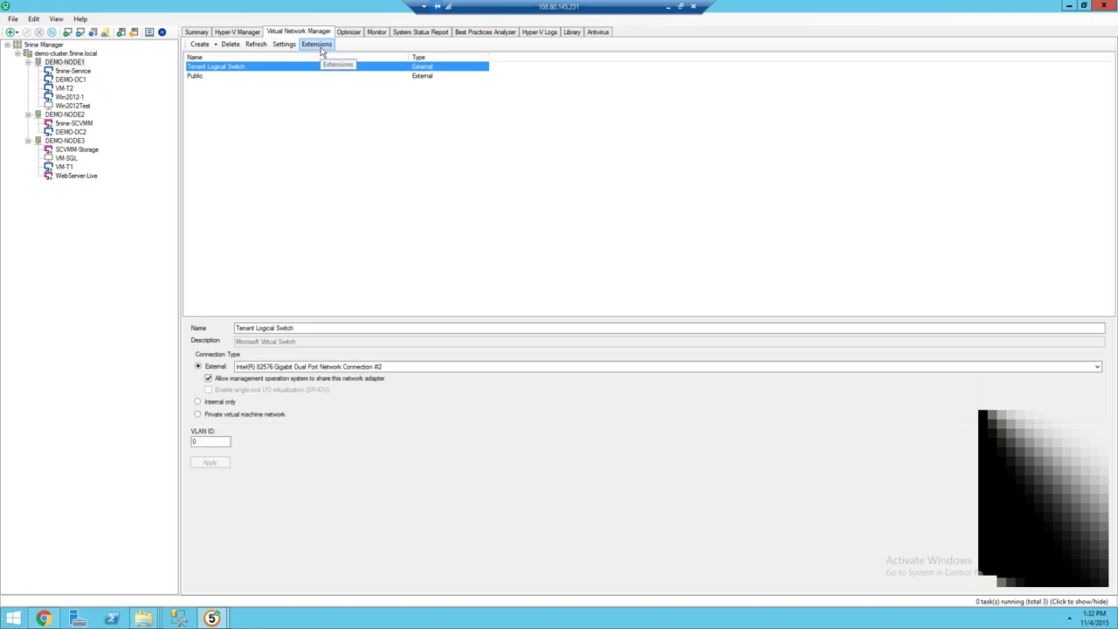
{"action": "left_click", "coordinate": [321, 51]}
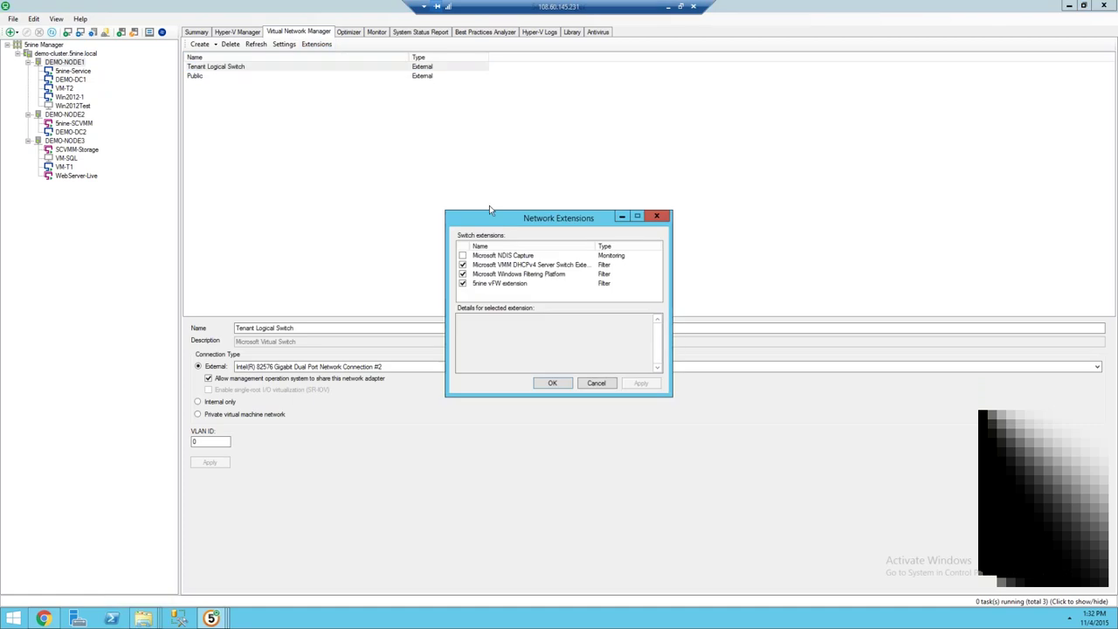
{"action": "left_click", "coordinate": [521, 286]}
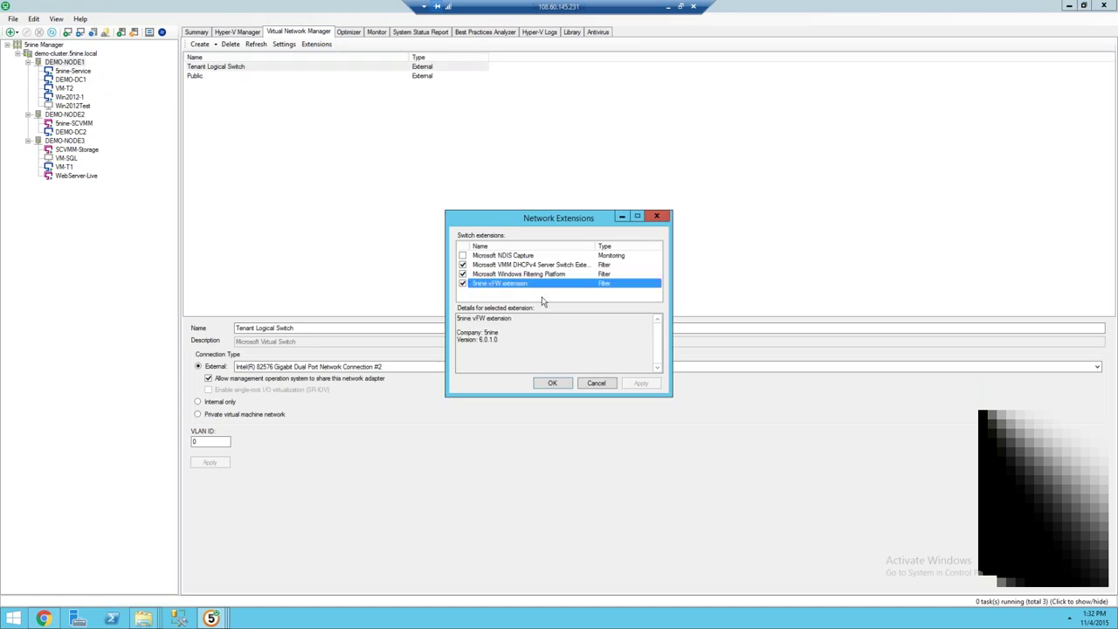
{"action": "left_click", "coordinate": [659, 216]}
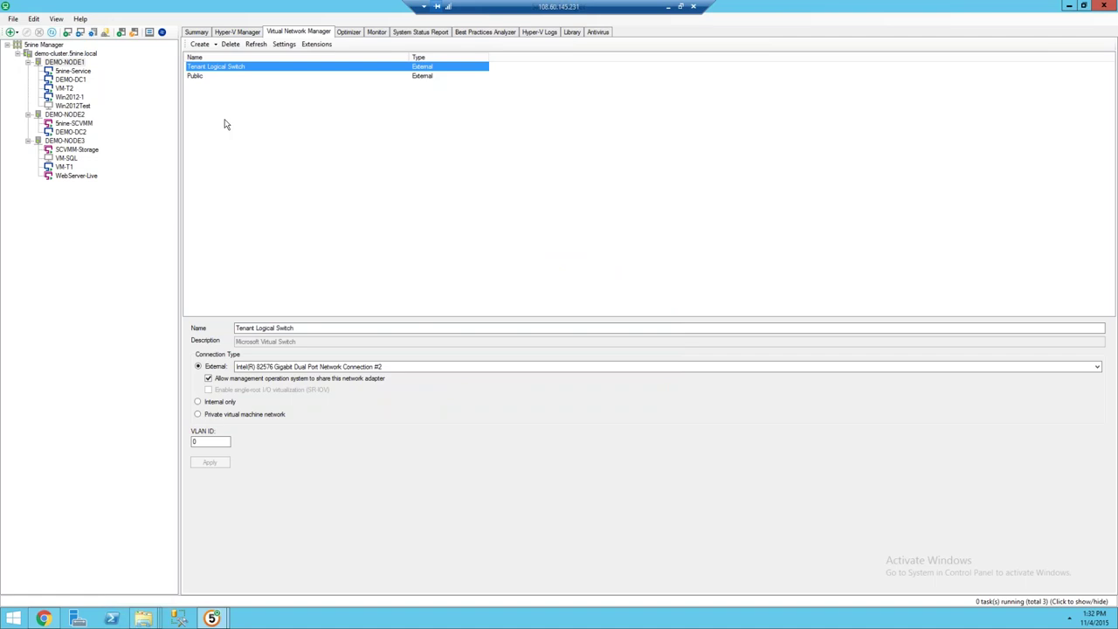
Step: Try adding a host for dynamic optimization in a new demo-cluster.5nine.local cluster group named Demo2, and cancel at the host thresholds
{"action": "left_click", "coordinate": [348, 33]}
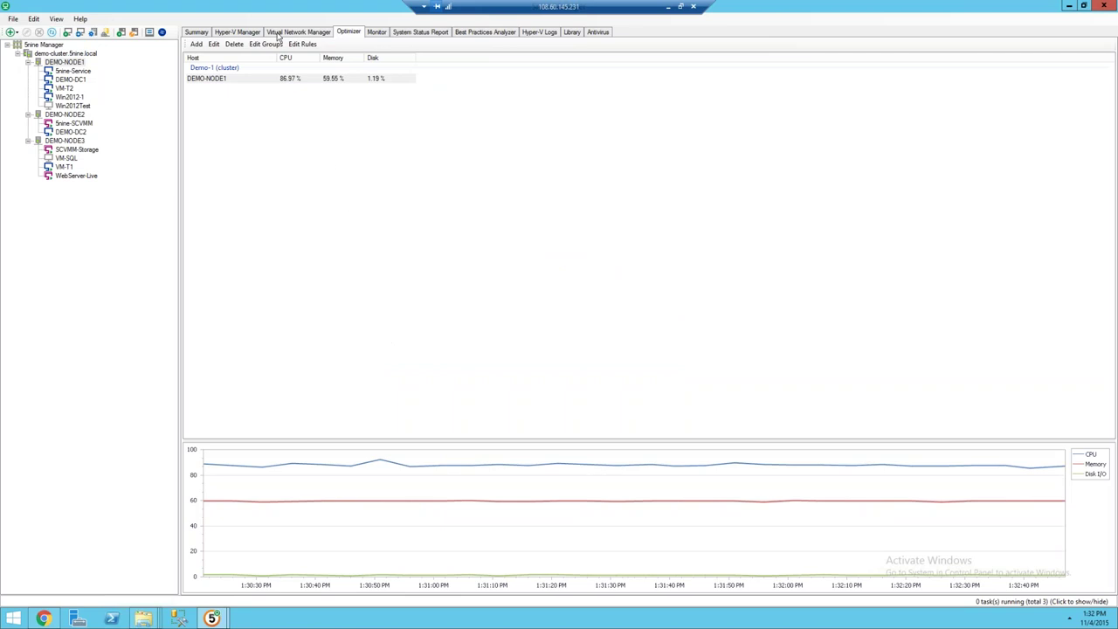
{"action": "left_click", "coordinate": [197, 44]}
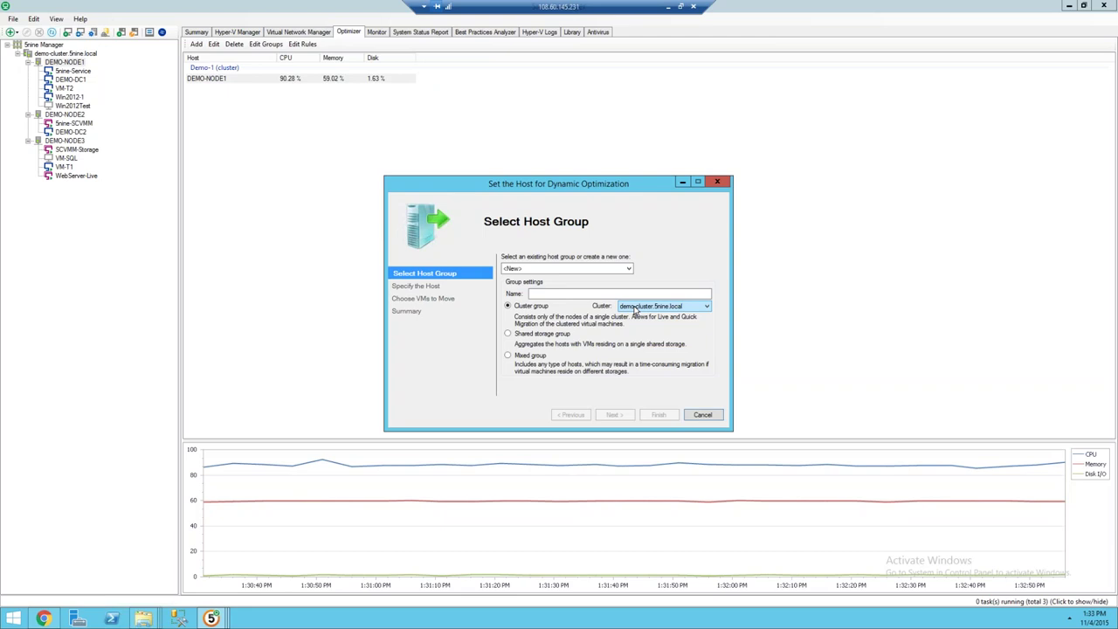
{"action": "left_click", "coordinate": [635, 307]}
{"action": "left_click", "coordinate": [576, 295]}
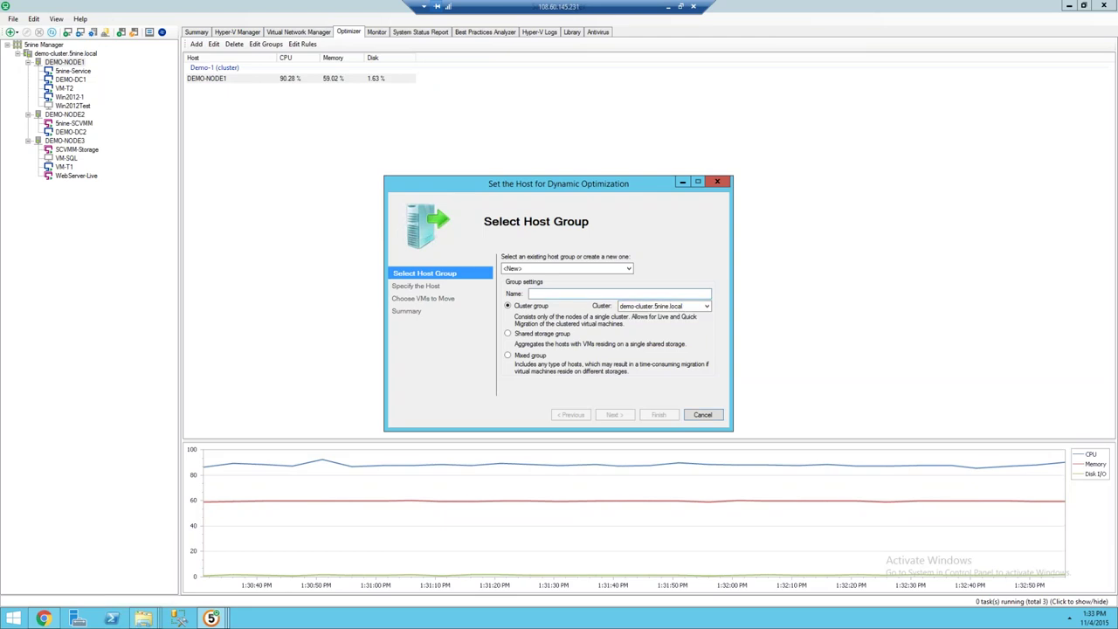
{"action": "type", "text": "Demo2"}
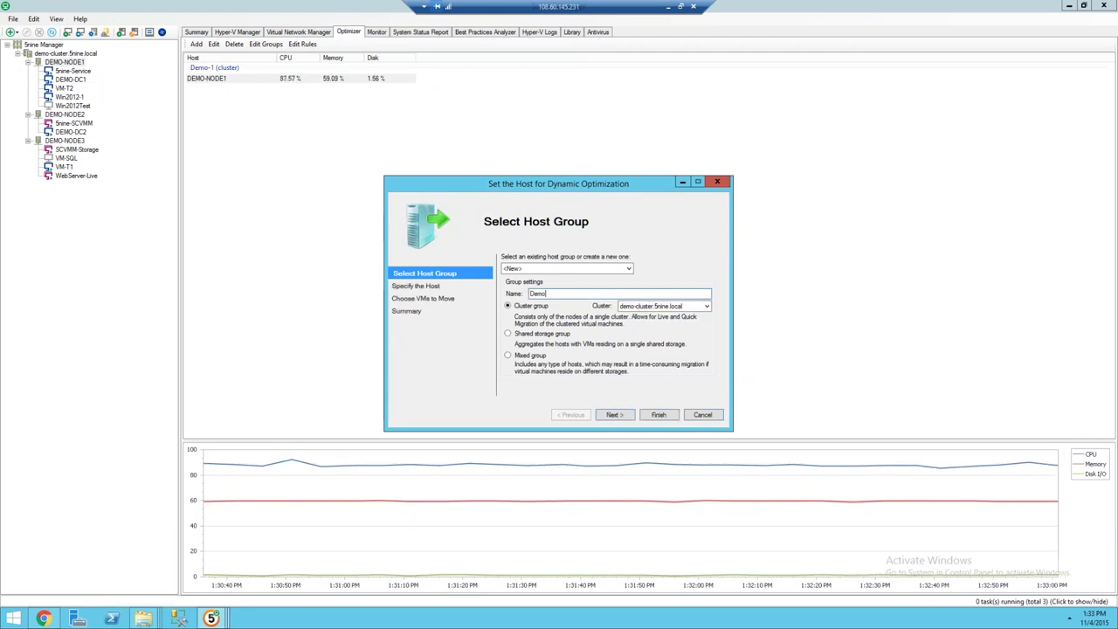
{"action": "left_click", "coordinate": [632, 417]}
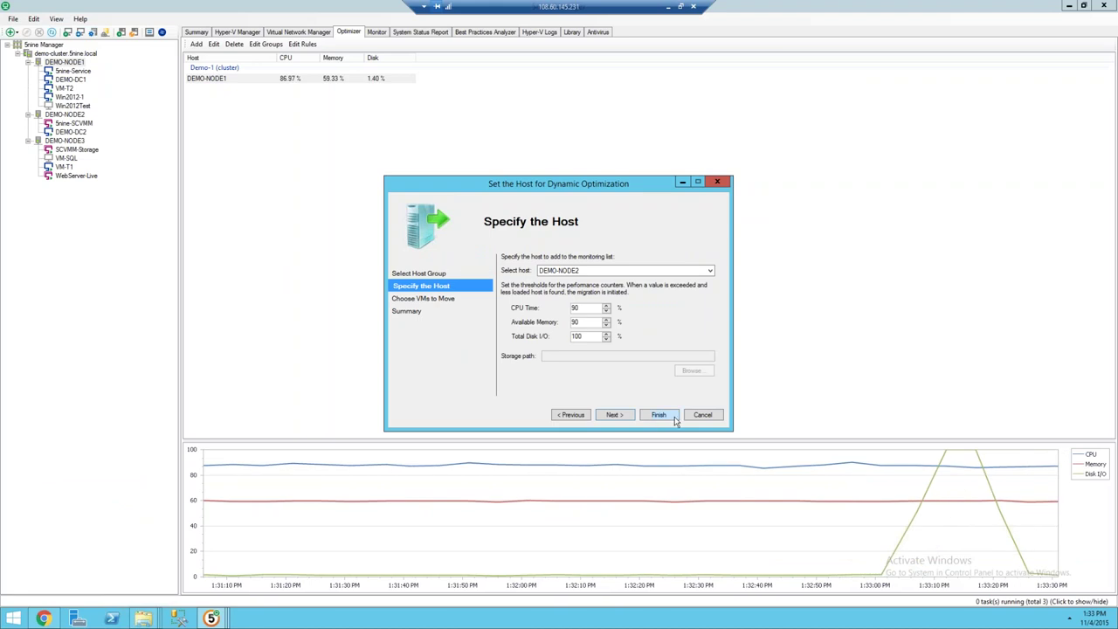
{"action": "left_click", "coordinate": [701, 415]}
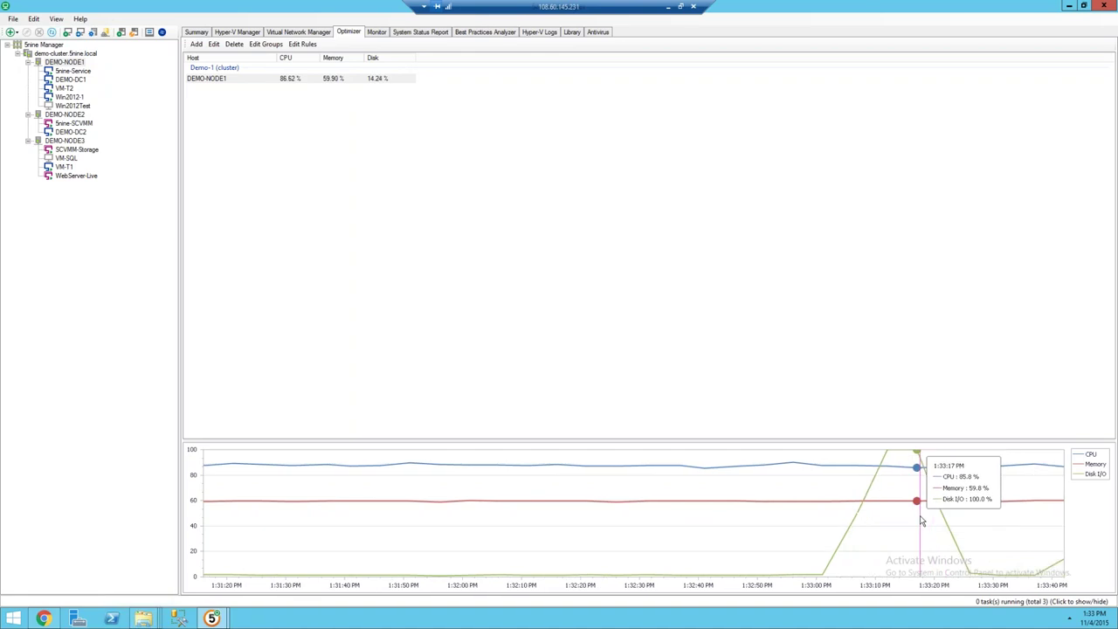
Step: Magnify the disk I/O peak in DEMO-NODE1's optimizer chart, and browse the older warnings in its latest alarms
{"action": "key", "text": "super+plus"}
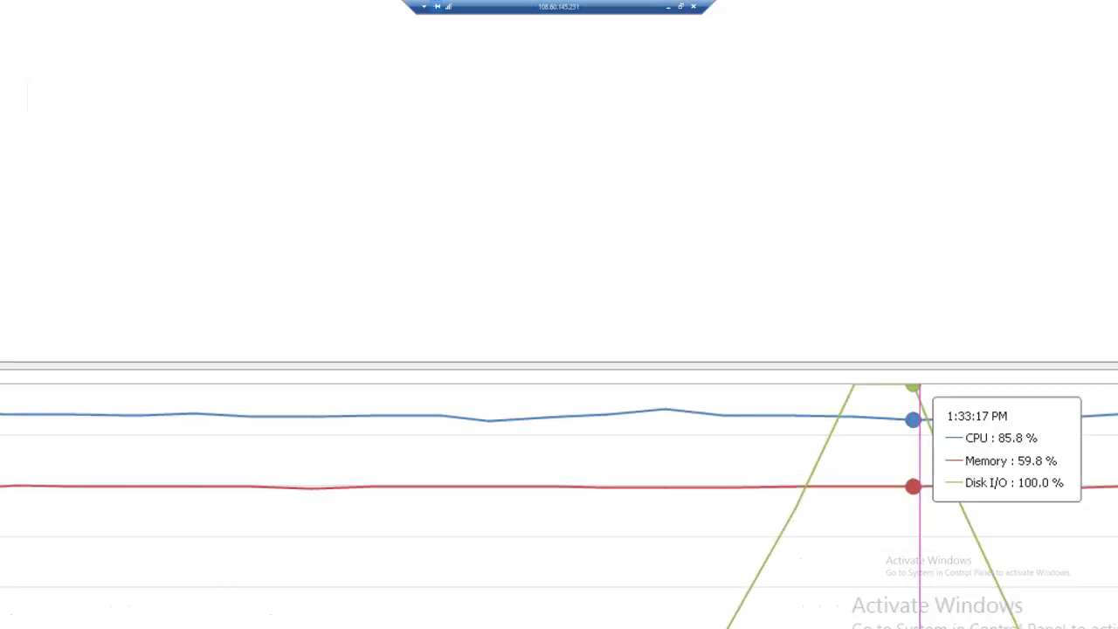
{"action": "key", "text": "super+minus"}
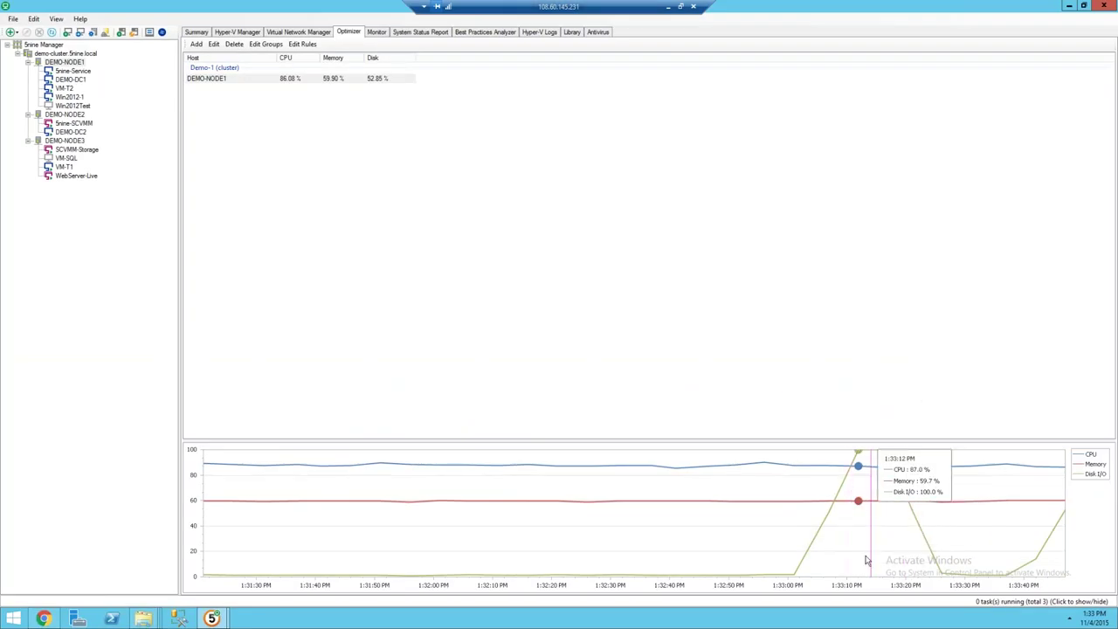
{"action": "left_click", "coordinate": [196, 32]}
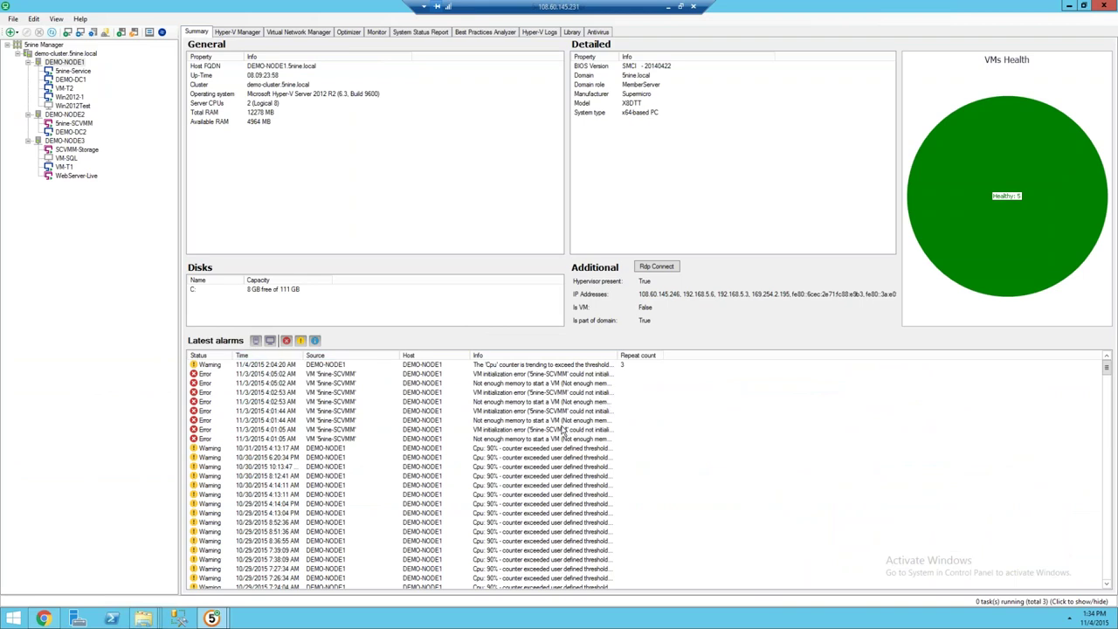
{"action": "left_click", "coordinate": [563, 430]}
{"action": "left_click", "coordinate": [545, 457]}
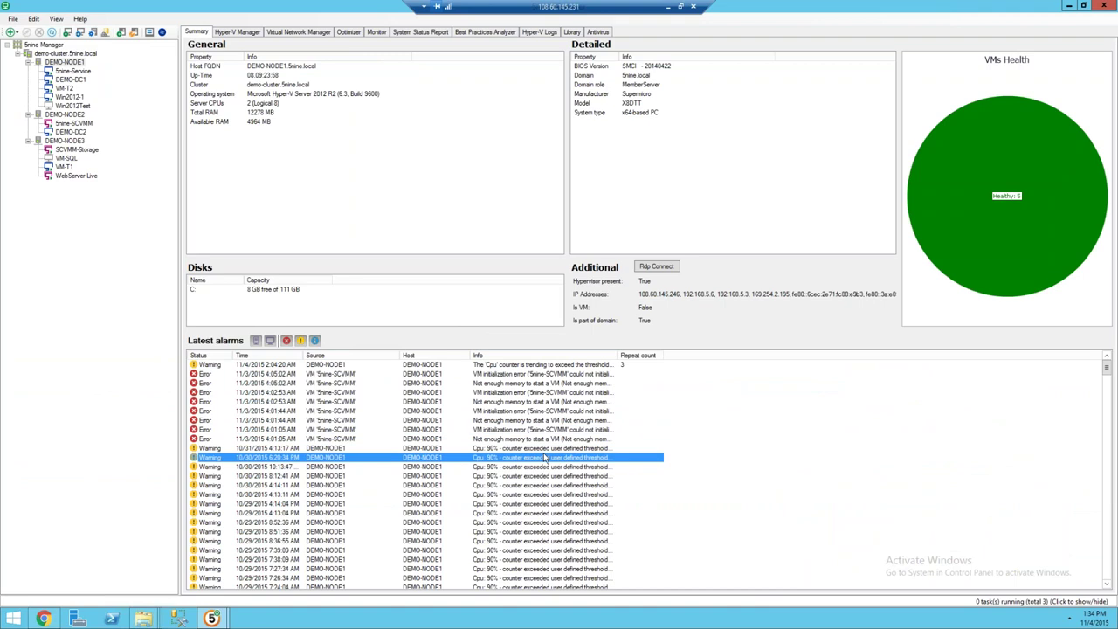
{"action": "key", "text": "Down"}
{"action": "key", "text": "Down"}
{"action": "key", "text": "Down"}
{"action": "key", "text": "Down"}
{"action": "key", "text": "Down"}
{"action": "key", "text": "Down"}
{"action": "key", "text": "Down"}
{"action": "key", "text": "Down"}
{"action": "key", "text": "Down"}
{"action": "key", "text": "Down"}
{"action": "key", "text": "Down"}
{"action": "key", "text": "Down"}
{"action": "key", "text": "Down"}
{"action": "key", "text": "Down"}
{"action": "key", "text": "Down"}
{"action": "key", "text": "Down"}
{"action": "key", "text": "Down"}
{"action": "key", "text": "Down"}
{"action": "key", "text": "Down"}
{"action": "key", "text": "Down"}
{"action": "key", "text": "Down"}
{"action": "key", "text": "Down"}
{"action": "key", "text": "Down"}
{"action": "key", "text": "Down"}
{"action": "key", "text": "Down"}
{"action": "key", "text": "Down"}
{"action": "key", "text": "Down"}
{"action": "key", "text": "Down"}
{"action": "key", "text": "Down"}
{"action": "key", "text": "Down"}
{"action": "key", "text": "Down"}
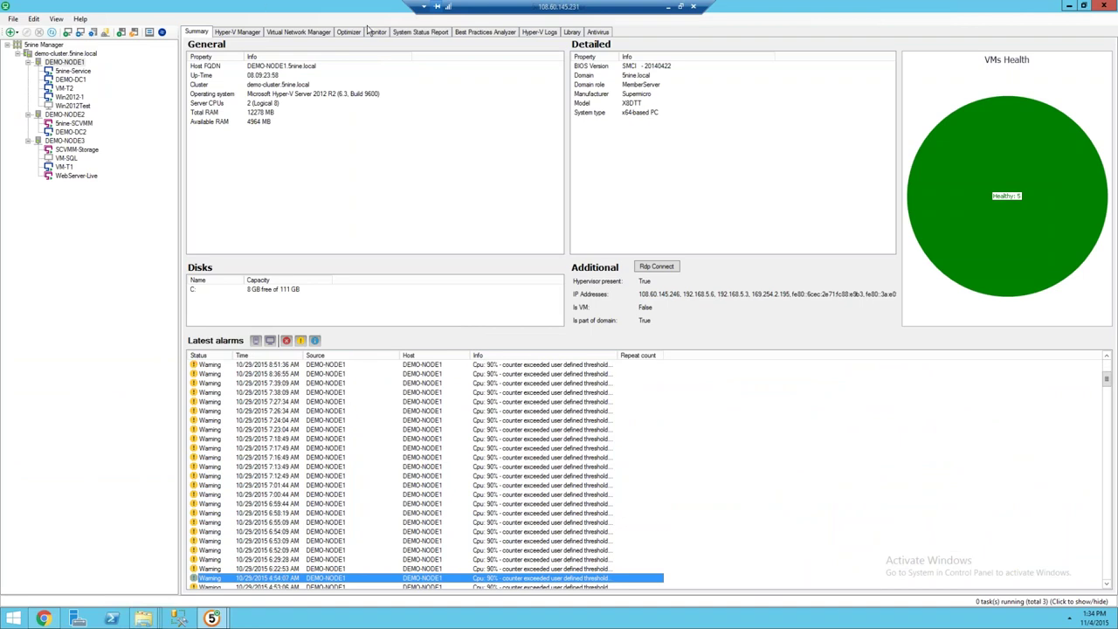
Step: Review DEMO-NODE1's overall performance charts and examine its CPU history for the last month
{"action": "left_click", "coordinate": [377, 33]}
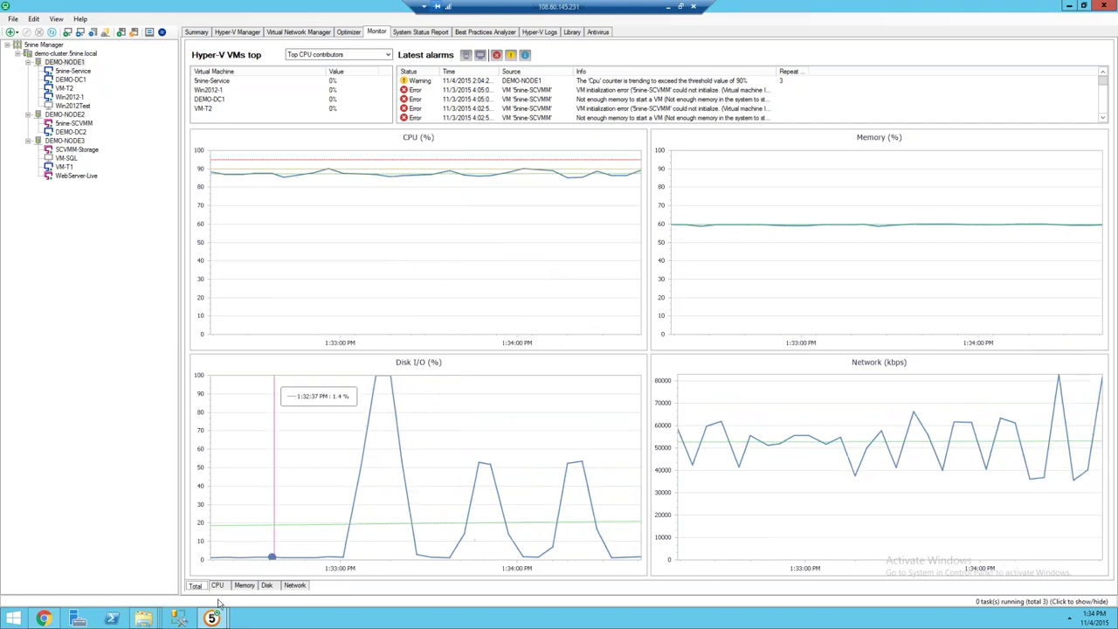
{"action": "left_click", "coordinate": [224, 587]}
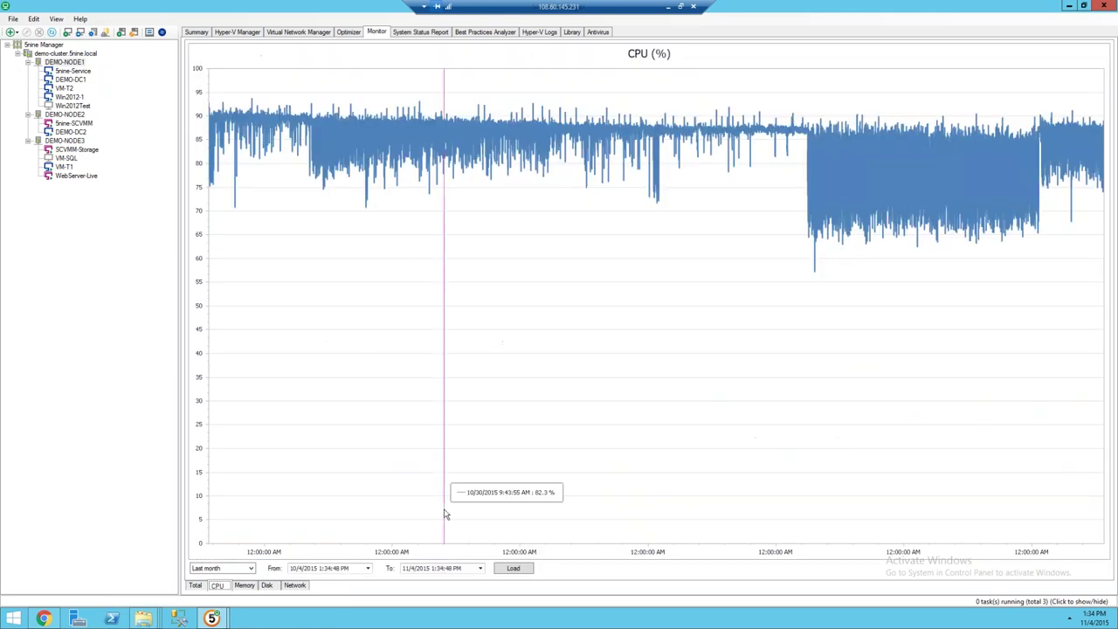
Step: Check the time ranges offered for DEMO-NODE1's CPU history and return to its overall performance charts
{"action": "left_click", "coordinate": [252, 569]}
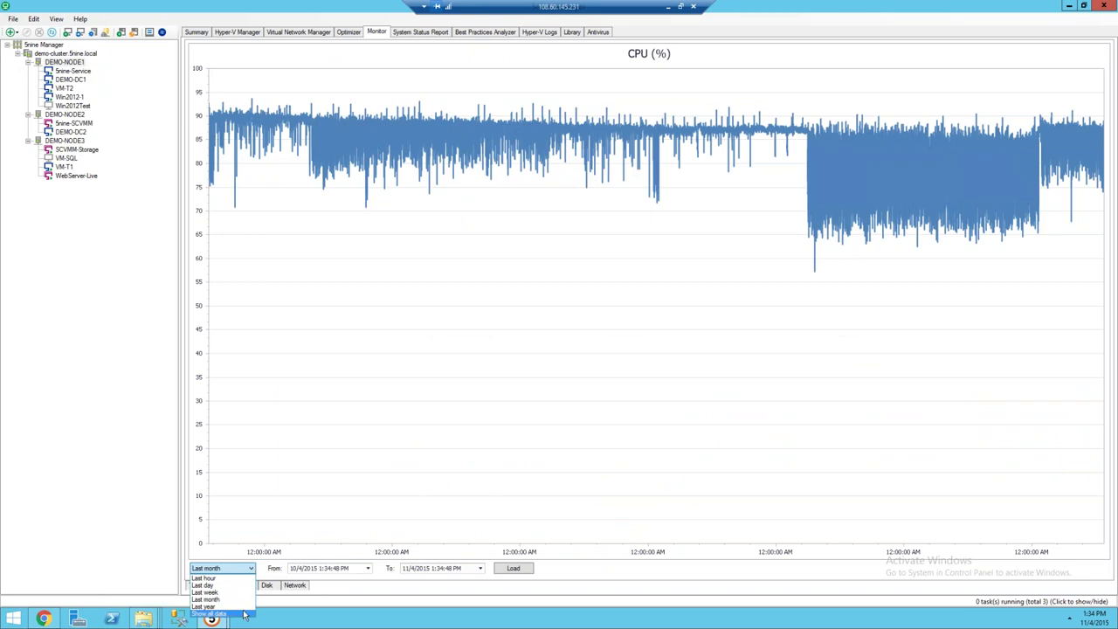
{"action": "left_click", "coordinate": [270, 570]}
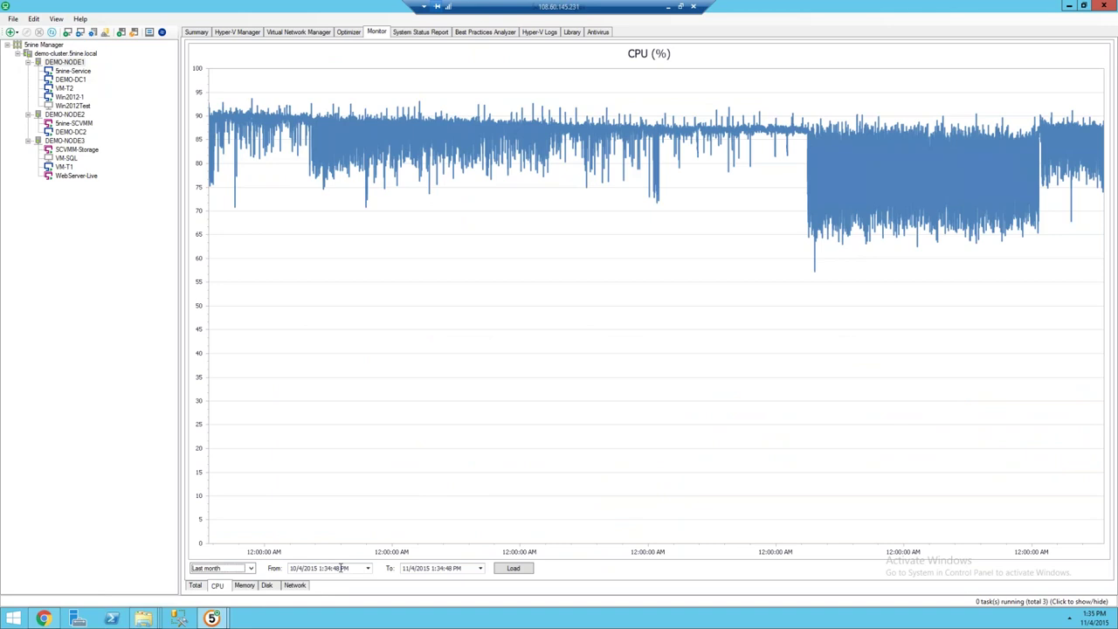
{"action": "left_click", "coordinate": [197, 586]}
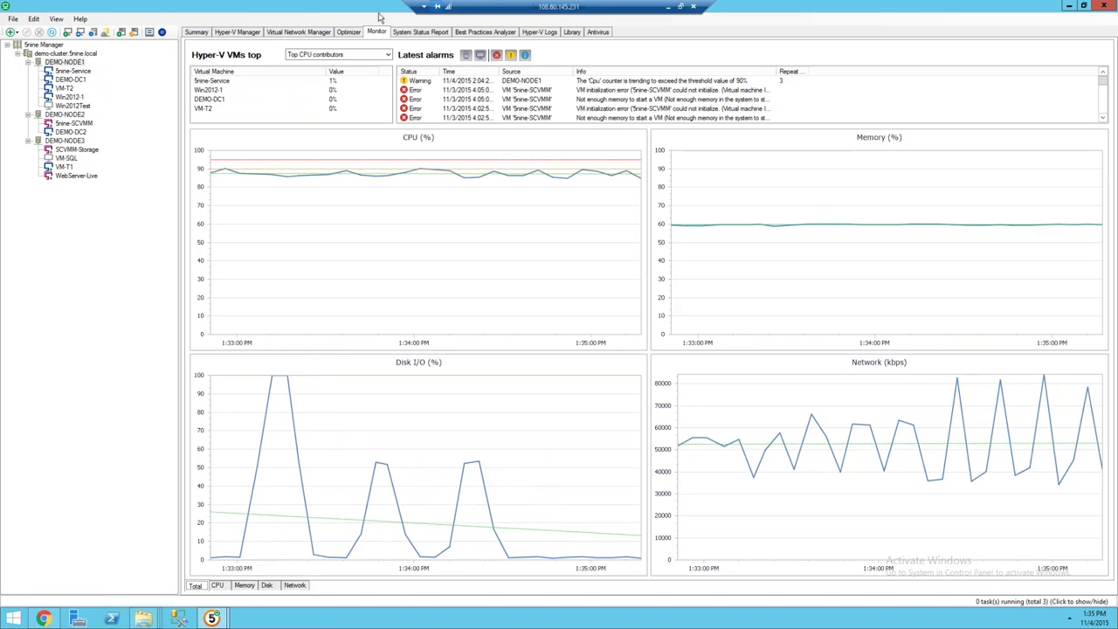
Step: Generate DEMO-NODE1's system status report with all sections included, and magnify its CPU and memory tables
{"action": "left_click", "coordinate": [408, 34]}
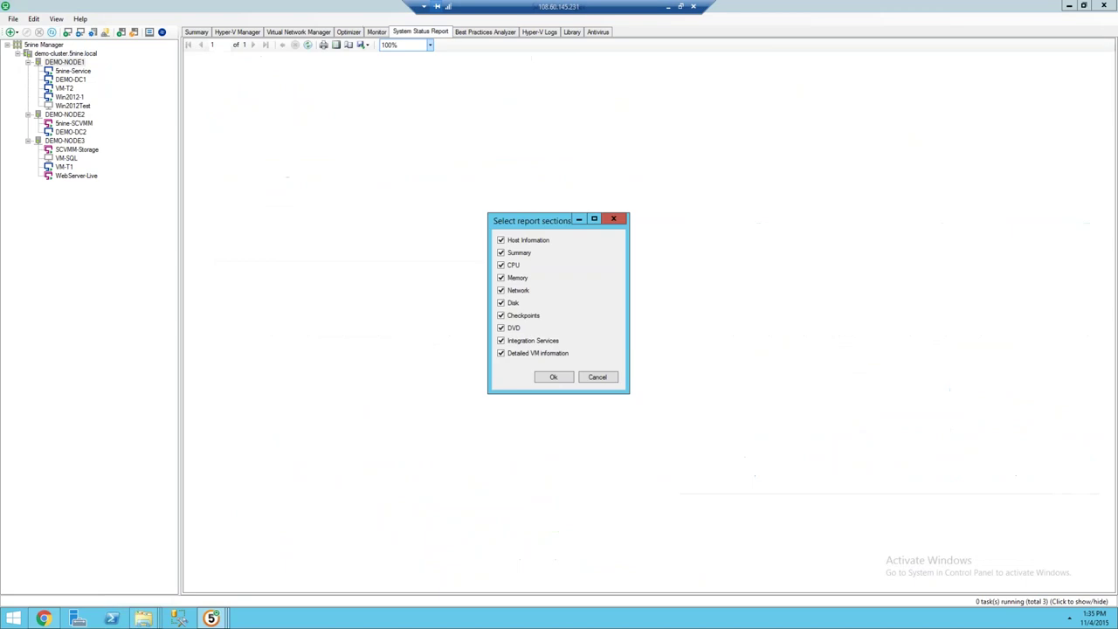
{"action": "left_click", "coordinate": [555, 377]}
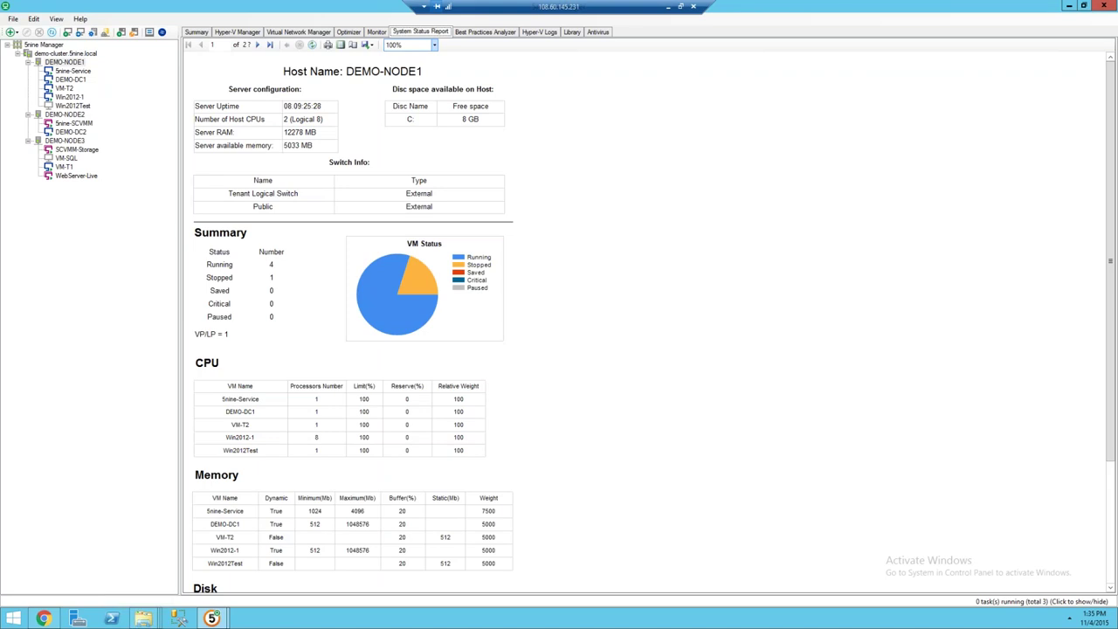
{"action": "key", "text": "super+plus"}
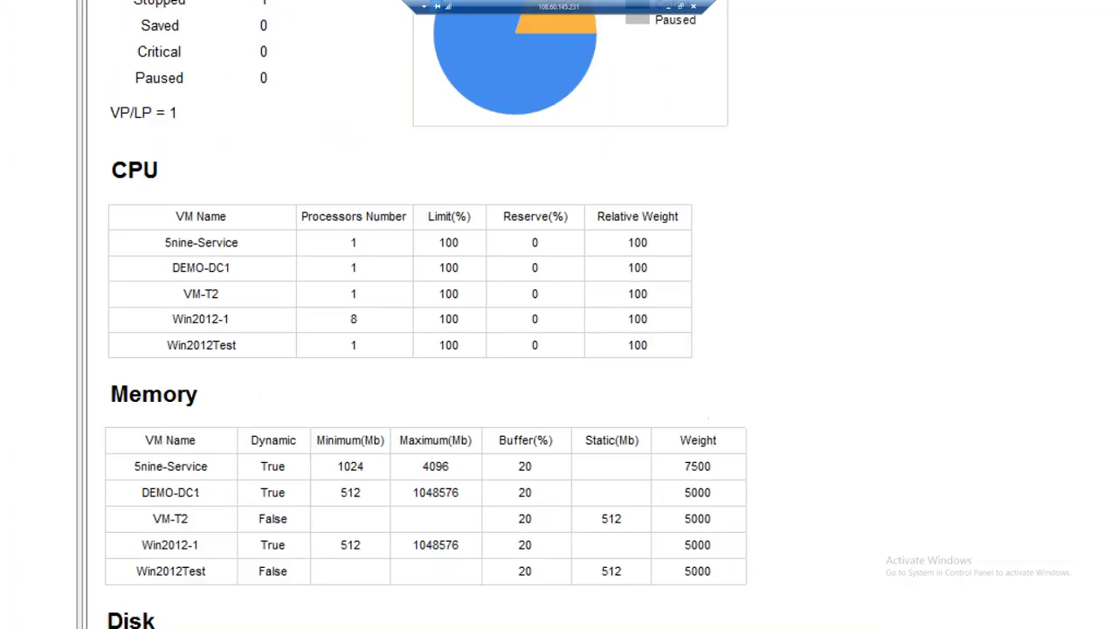
{"action": "key", "text": "super+minus"}
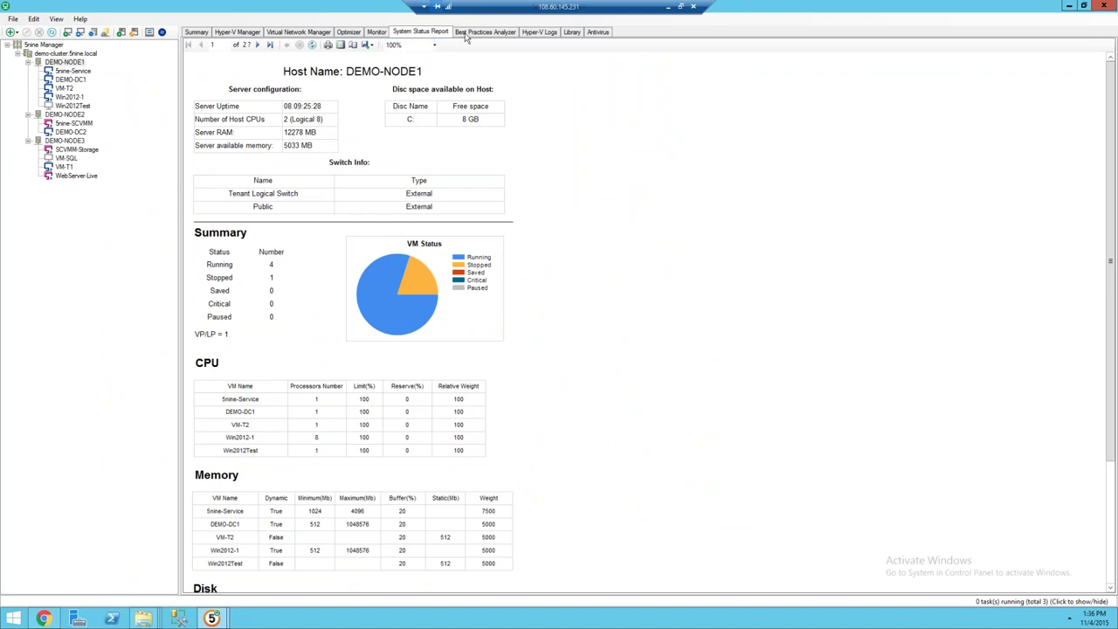
Step: Review the Hyper-V best practices results for DEMO-NODE1, including the Server Core, VM pausing, integration services and storage controller findings
{"action": "left_click", "coordinate": [485, 32]}
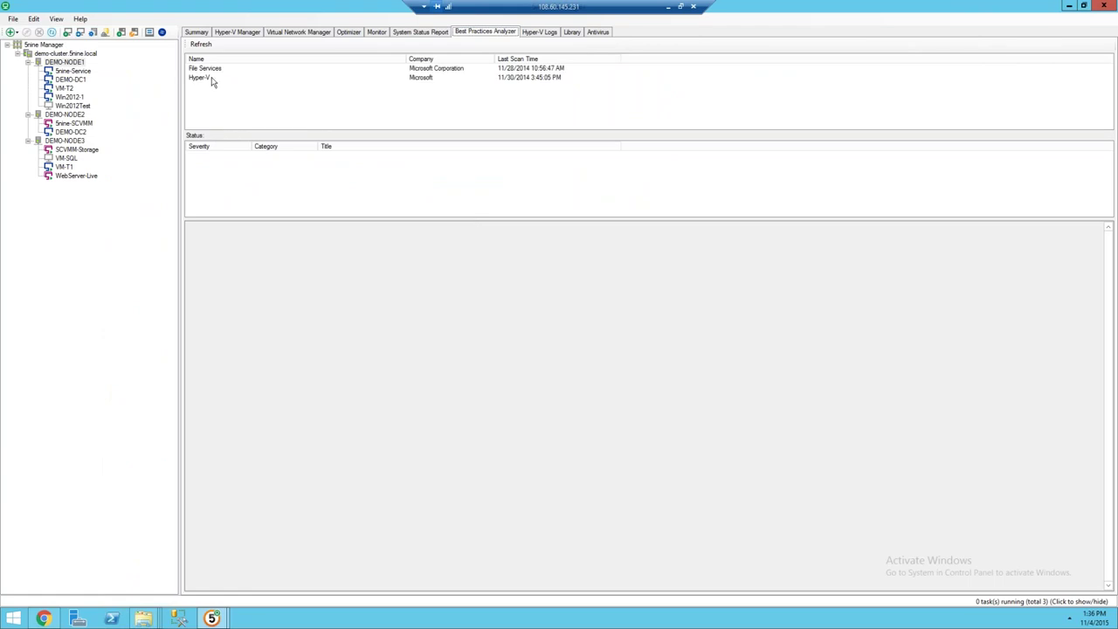
{"action": "left_click", "coordinate": [211, 79]}
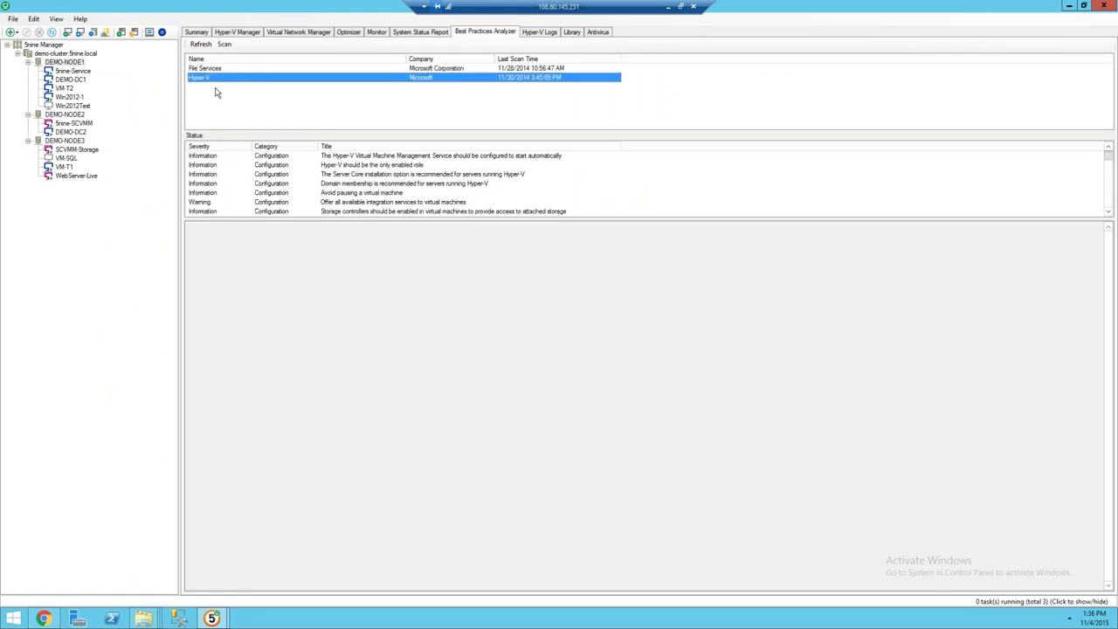
{"action": "left_click", "coordinate": [256, 176]}
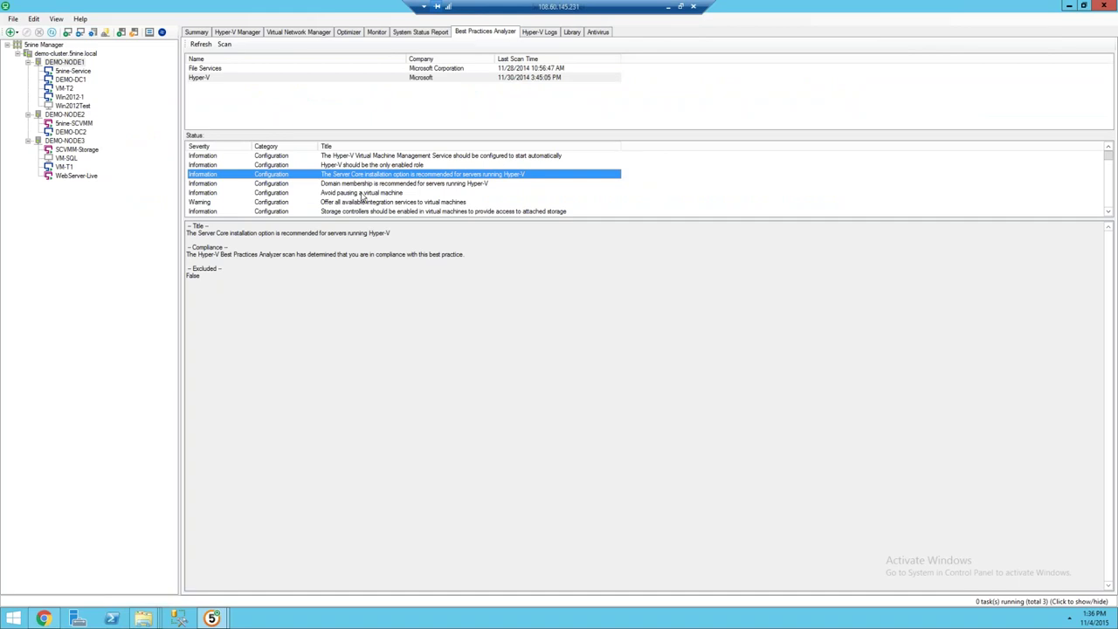
{"action": "left_click", "coordinate": [447, 155]}
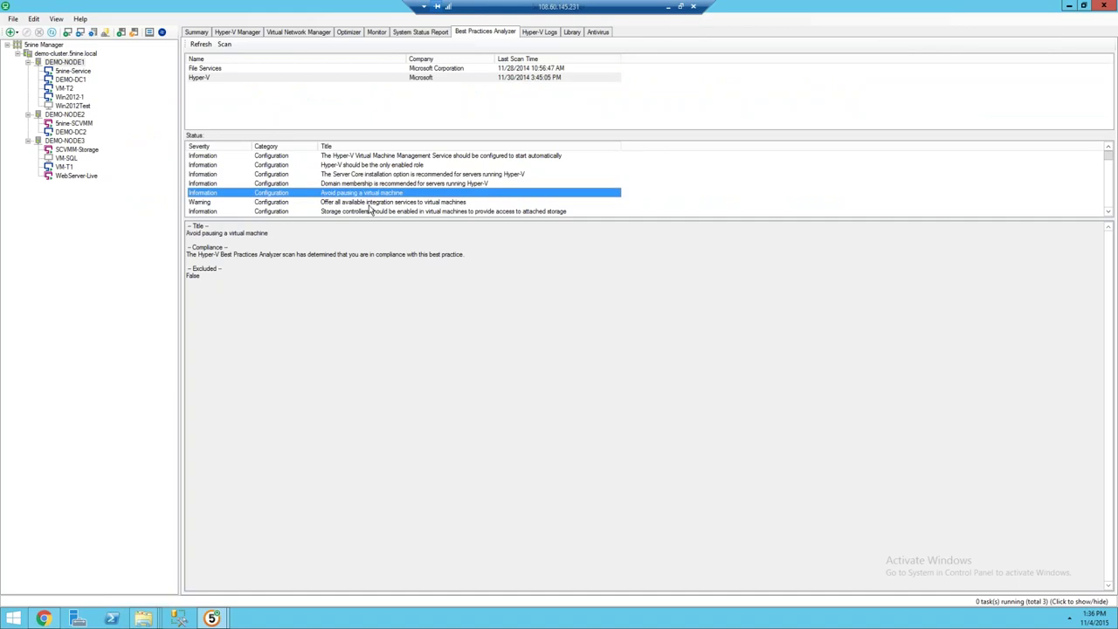
{"action": "left_click", "coordinate": [368, 202]}
{"action": "left_click", "coordinate": [371, 211]}
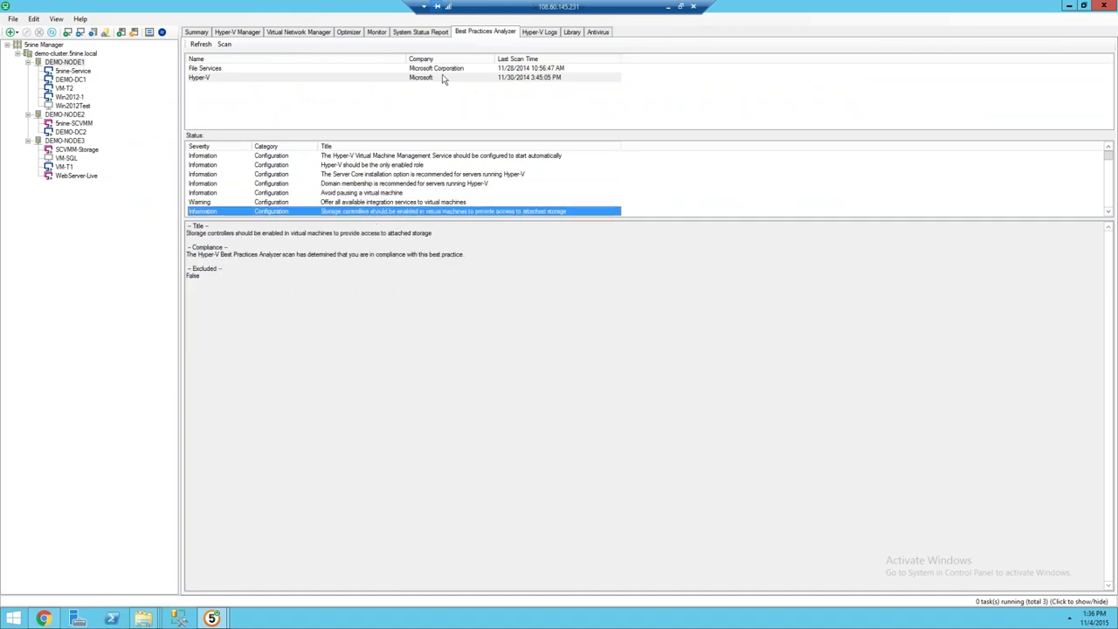
Step: Examine the Networking events in DEMO-NODE1's Hyper-V-VMMS log and the other available Hyper-V log sources
{"action": "left_click", "coordinate": [535, 32]}
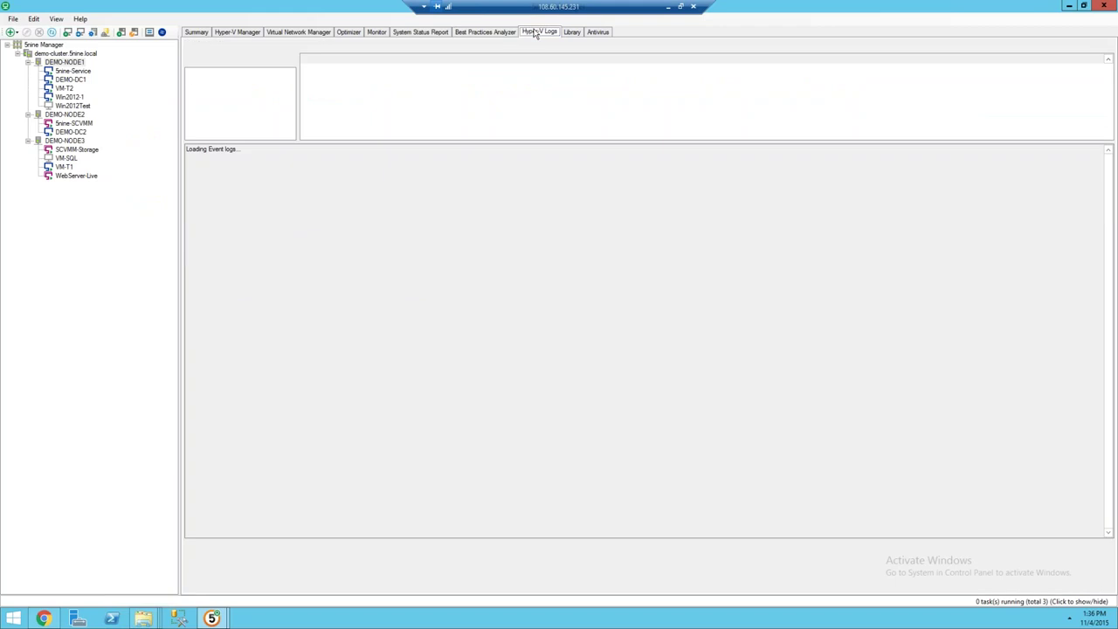
{"action": "left_click", "coordinate": [205, 79]}
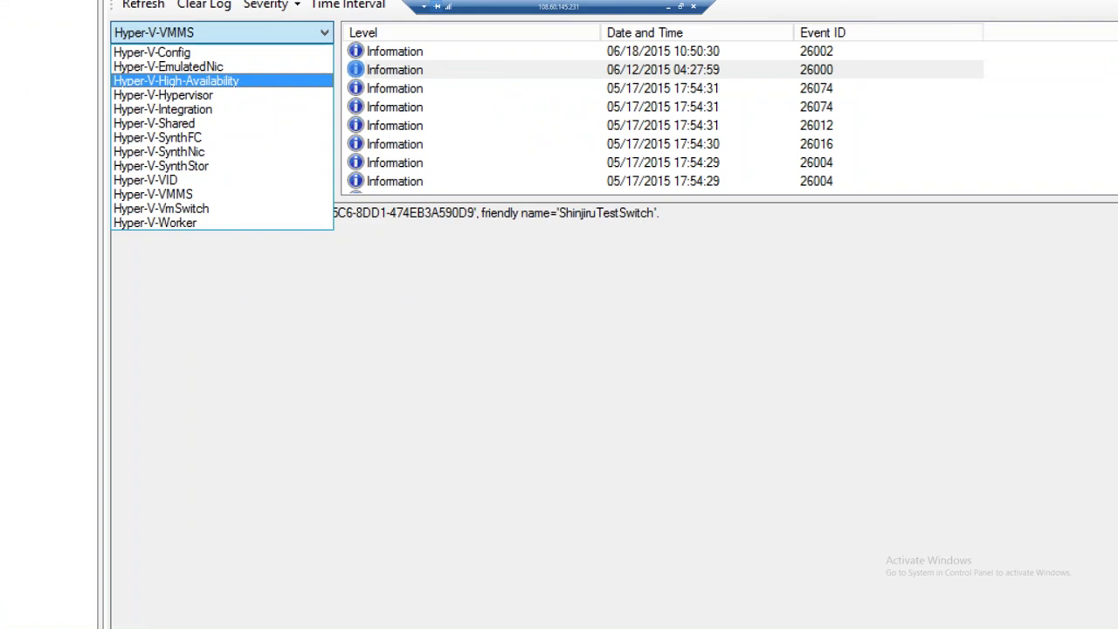
{"action": "left_click", "coordinate": [153, 194]}
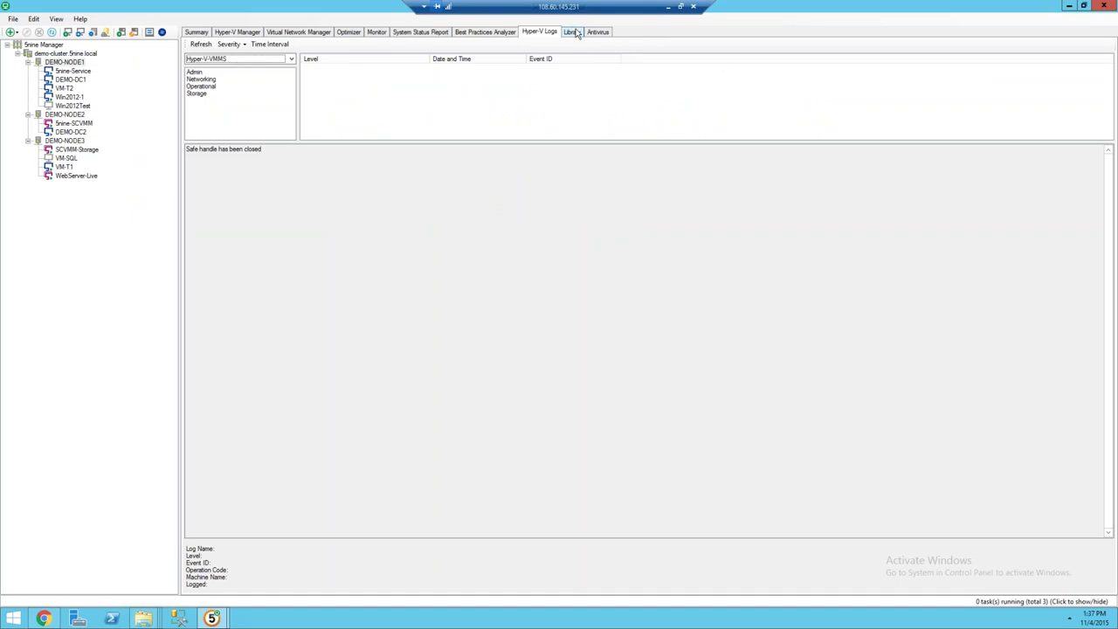
Step: Inspect the memory settings of the library's 'Template based on VM-T1' and close them without changes
{"action": "left_click", "coordinate": [572, 33]}
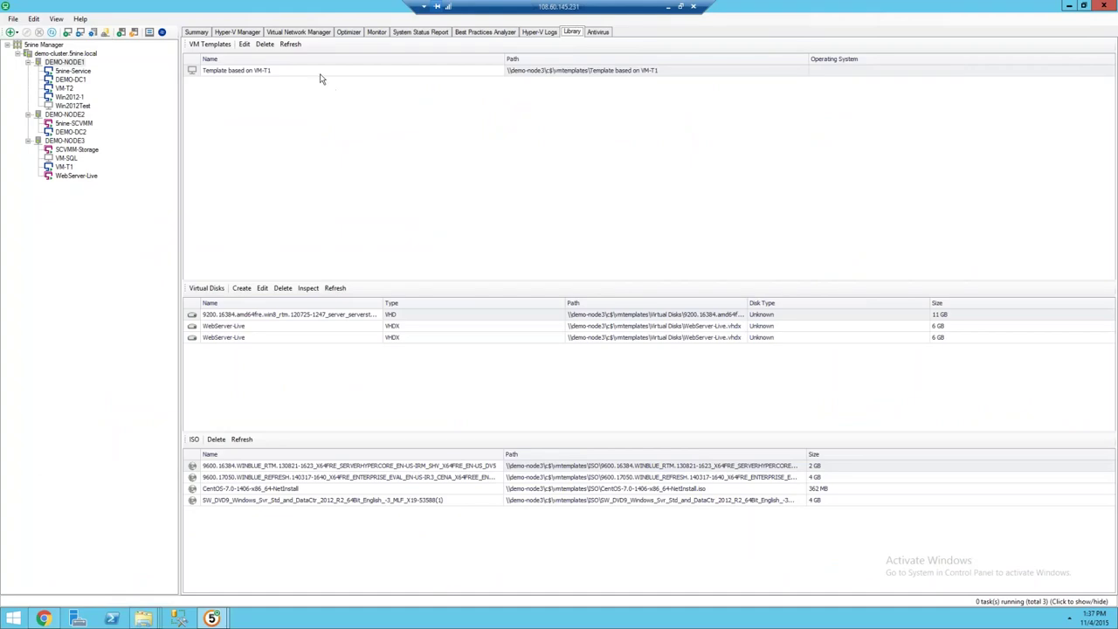
{"action": "left_click", "coordinate": [320, 71]}
{"action": "left_click", "coordinate": [245, 44]}
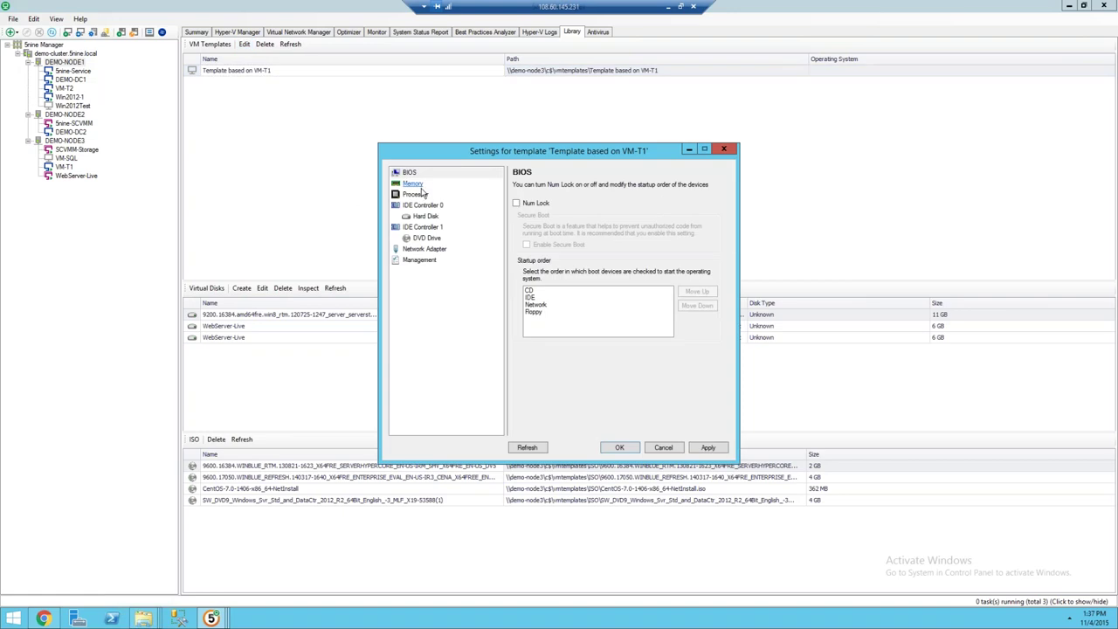
{"action": "left_click", "coordinate": [413, 184]}
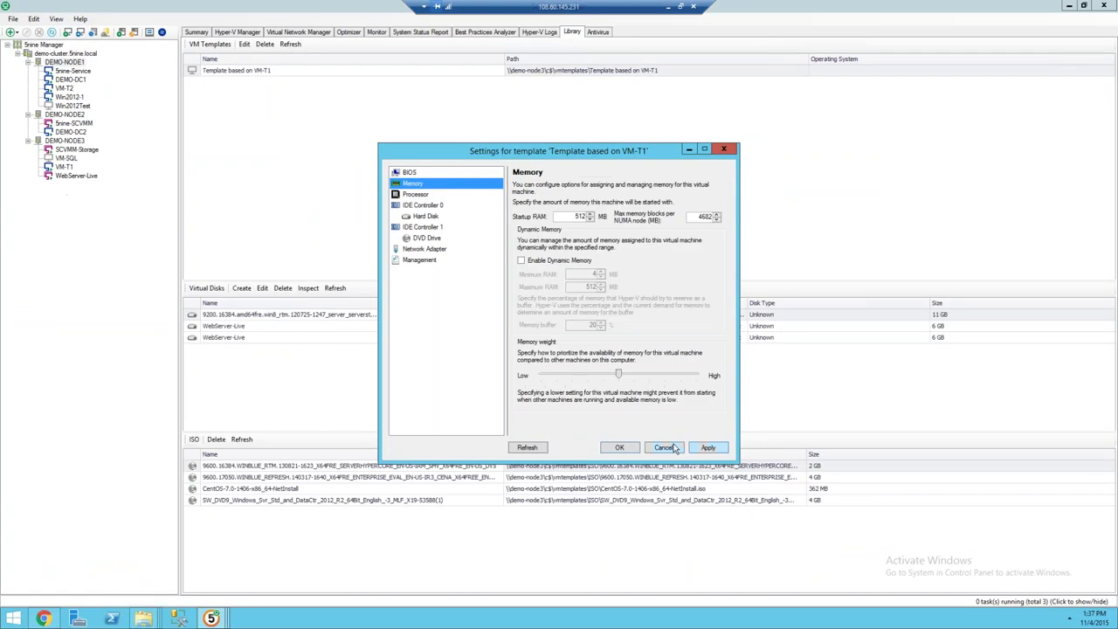
{"action": "left_click", "coordinate": [738, 535]}
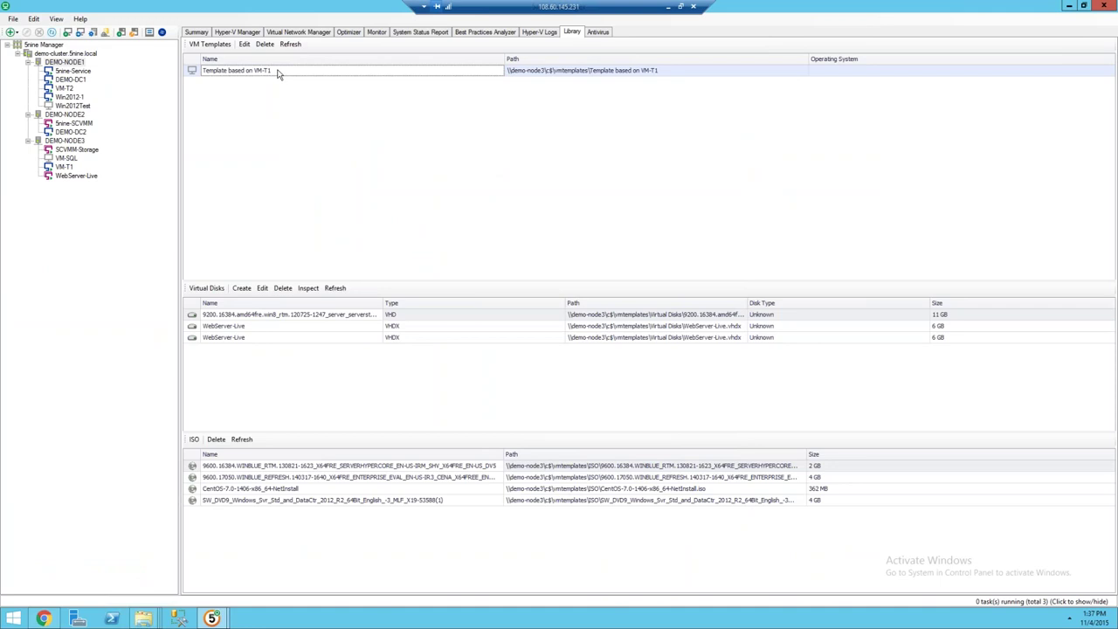
Step: Examine the management actions available for the DEMO-DC1 VM, including SysPrep and Templates, and dismiss them
{"action": "left_click", "coordinate": [71, 79]}
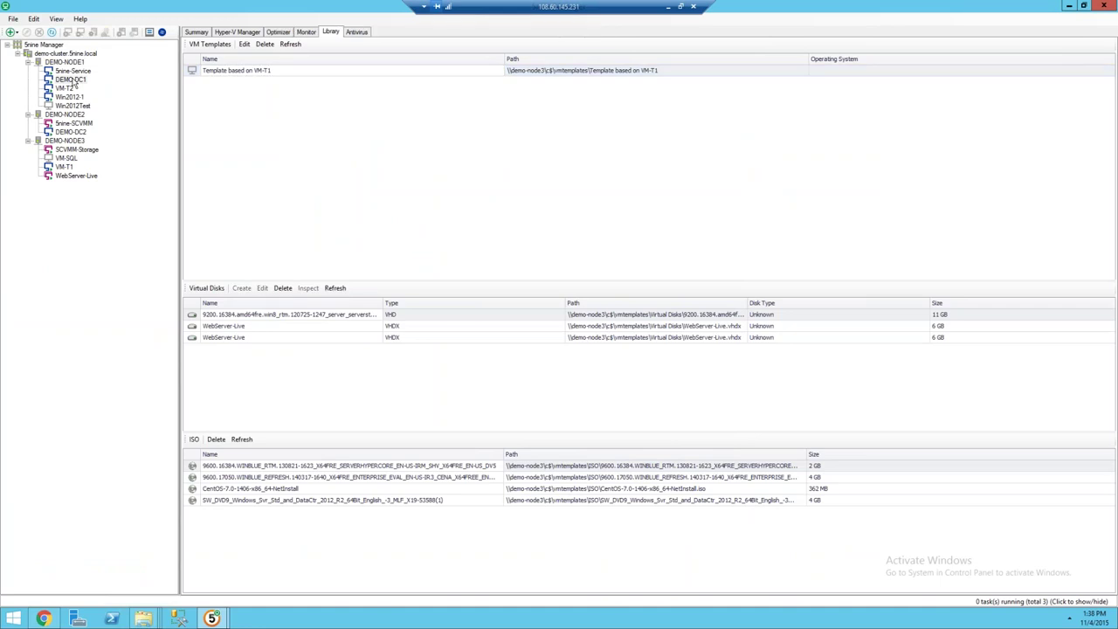
{"action": "right_click", "coordinate": [76, 84]}
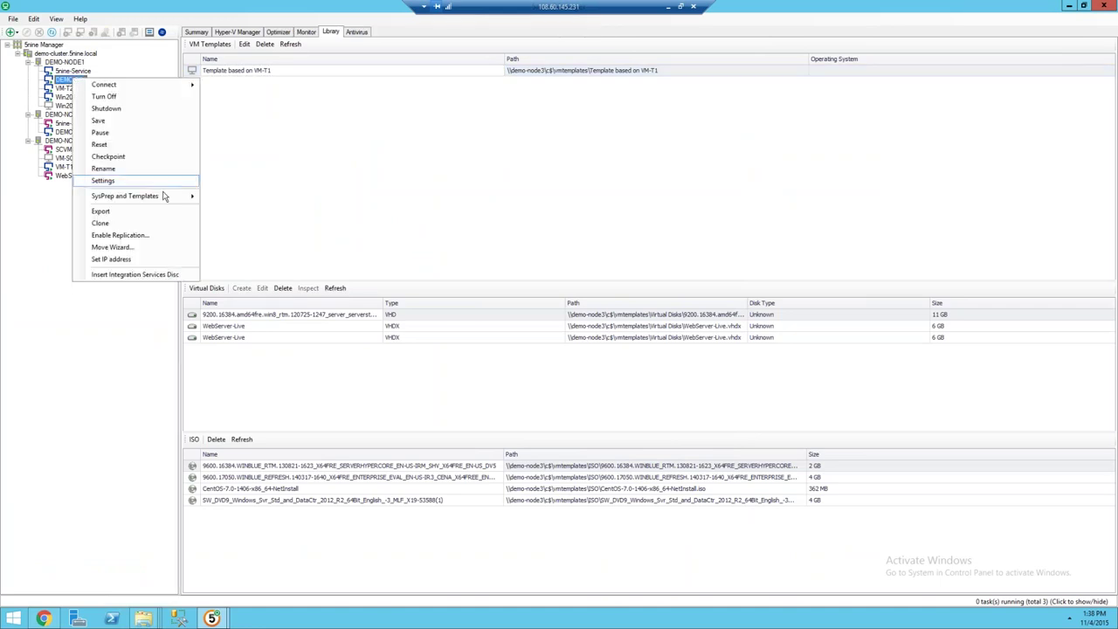
{"action": "mouse_move", "coordinate": [170, 201]}
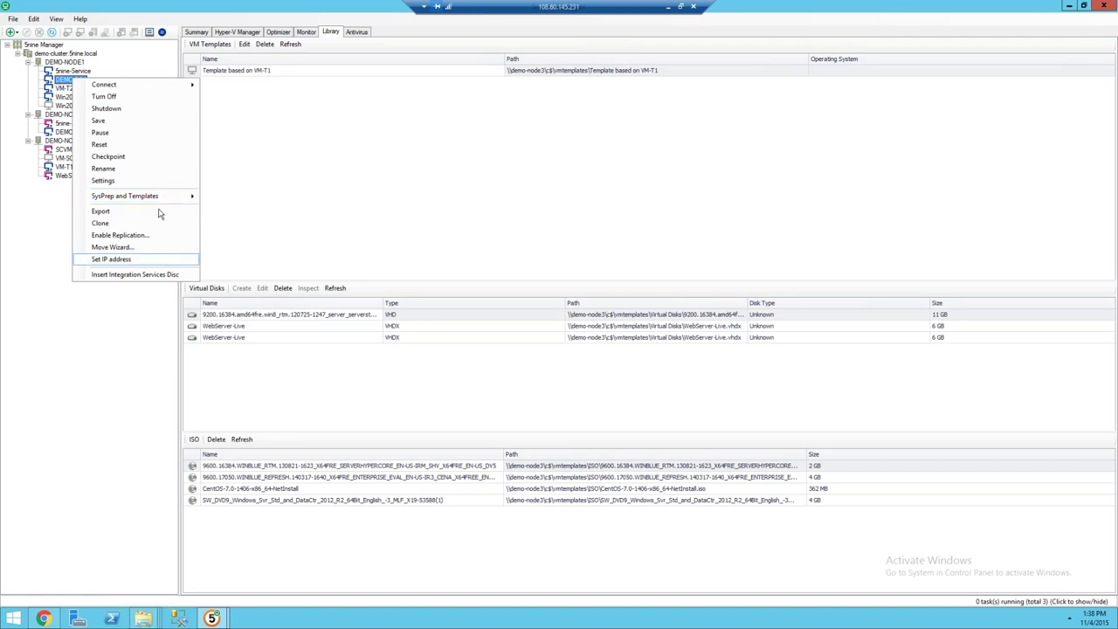
{"action": "left_click", "coordinate": [269, 154]}
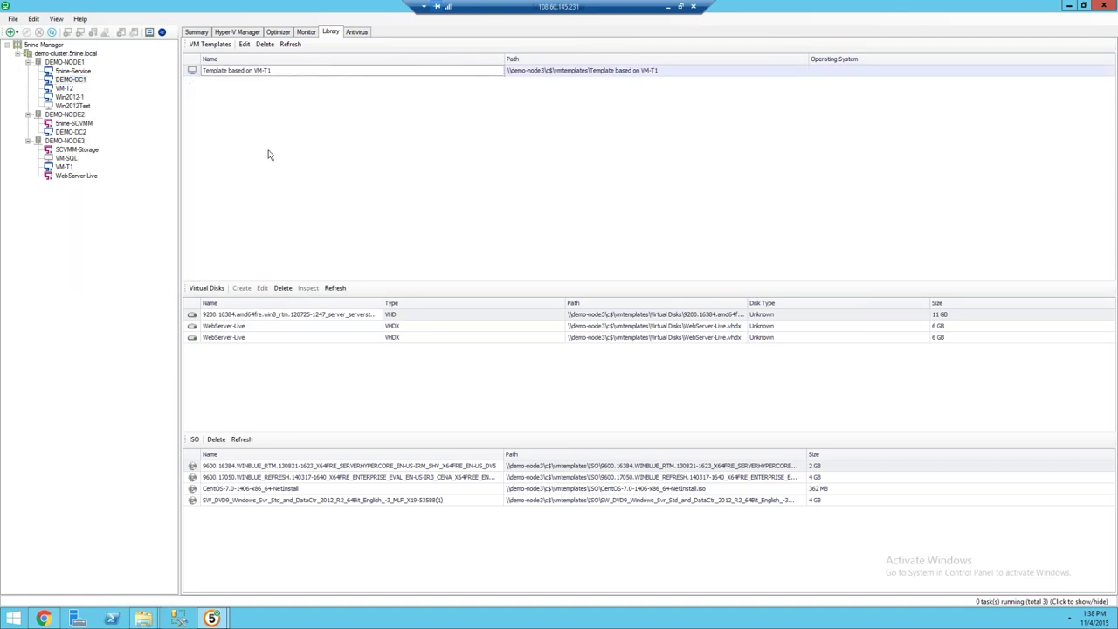
Step: View the antivirus upgrade page for DEMO-DC1 and 5nine-Service, and switch to the Node1 session in Remote Desktop Connection Manager
{"action": "left_click", "coordinate": [357, 33]}
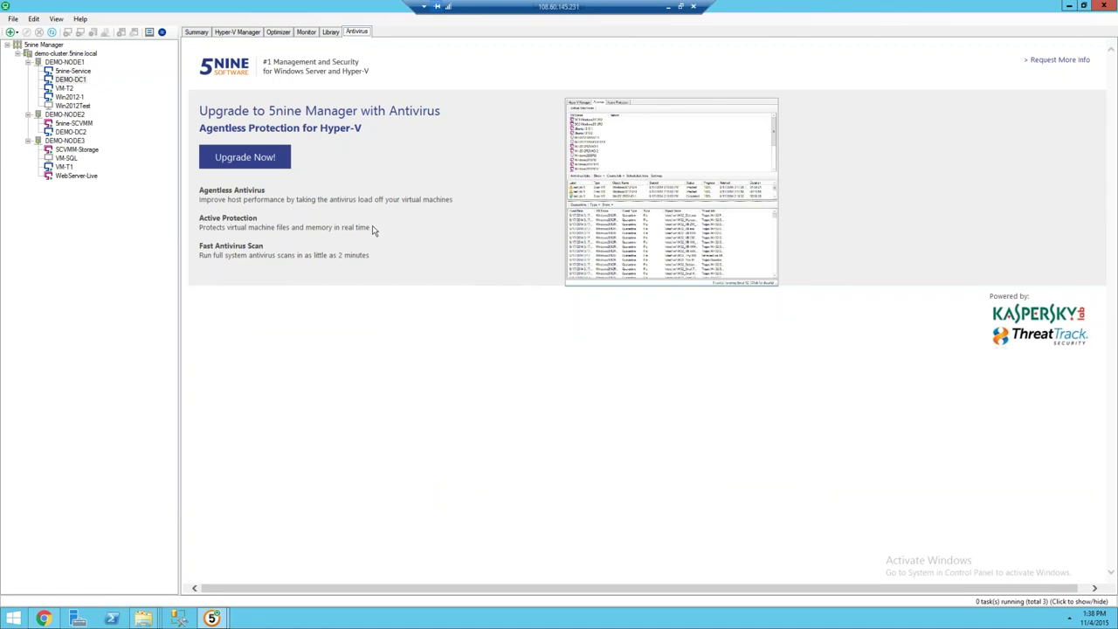
{"action": "left_click", "coordinate": [69, 73]}
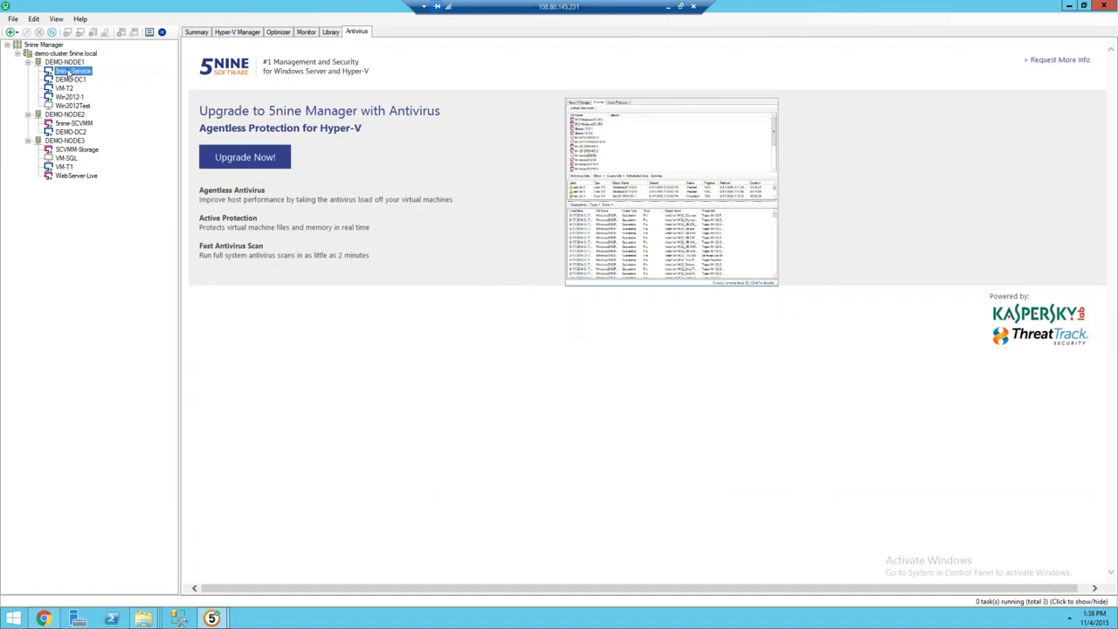
{"action": "left_click", "coordinate": [670, 9]}
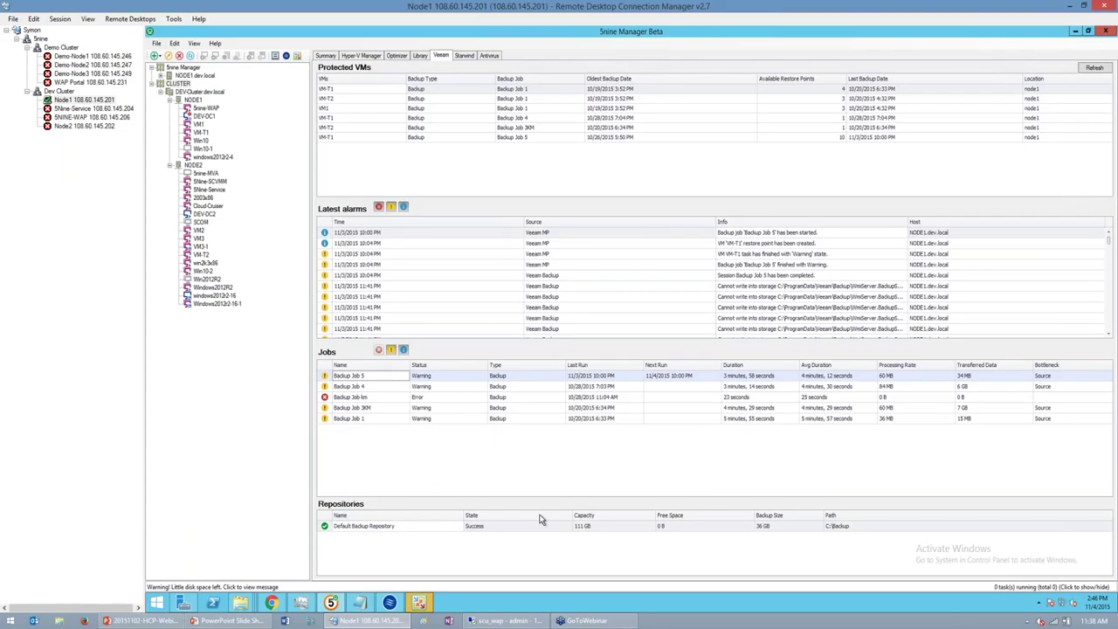